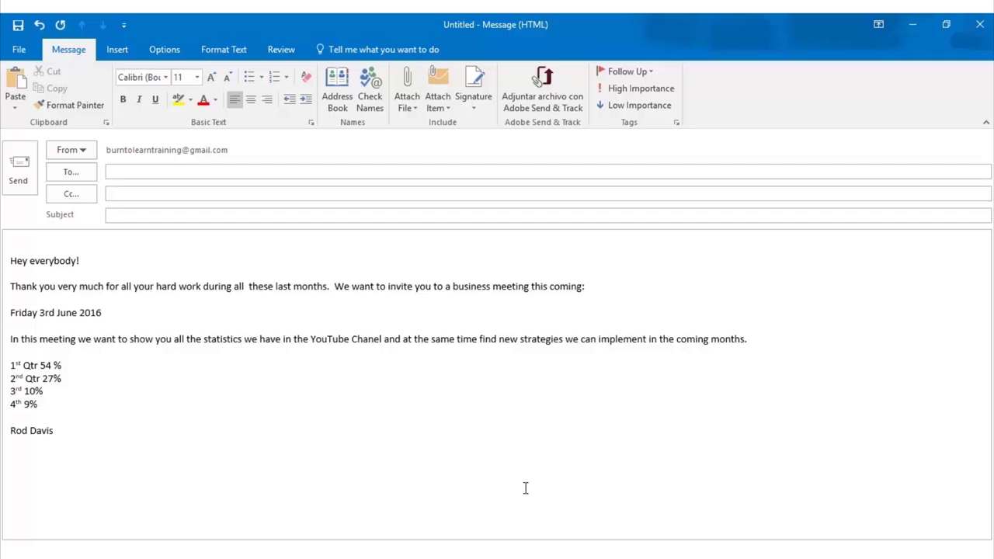
# Step: Open the designed version of the message in a maximized window and review its banner, date heading, pie chart and signature
pyautogui.click(445, 556)
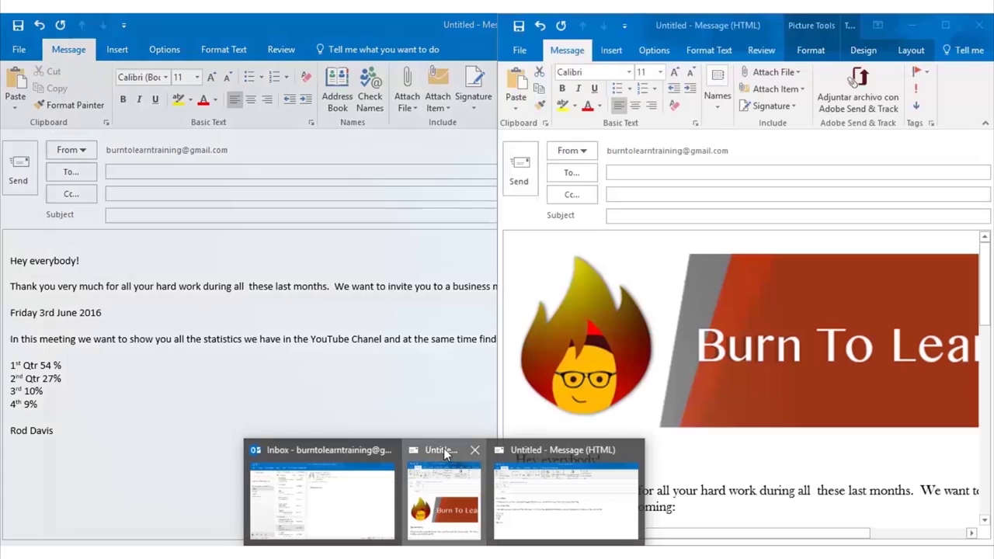
pyautogui.click(444, 448)
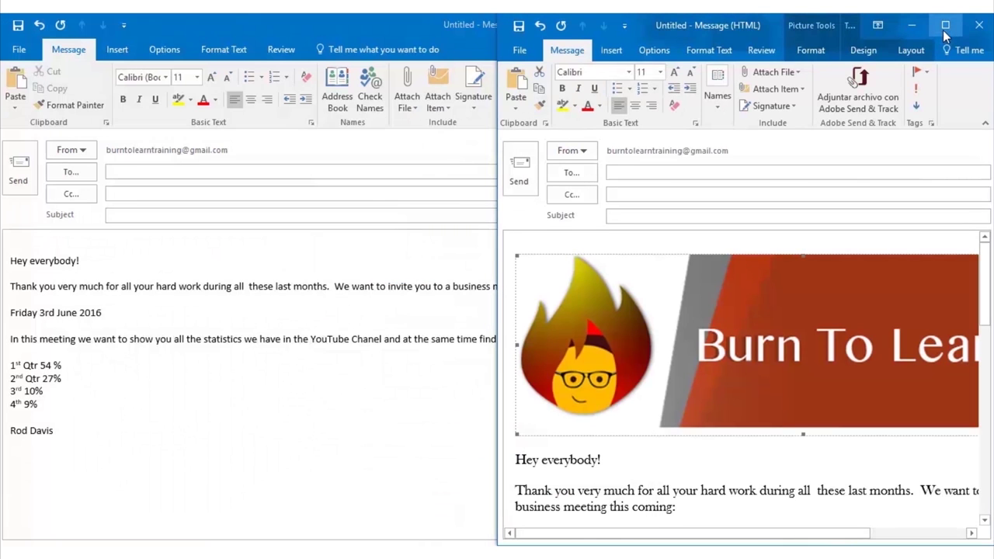
pyautogui.click(942, 29)
pyautogui.scroll(-4, 870, 329)
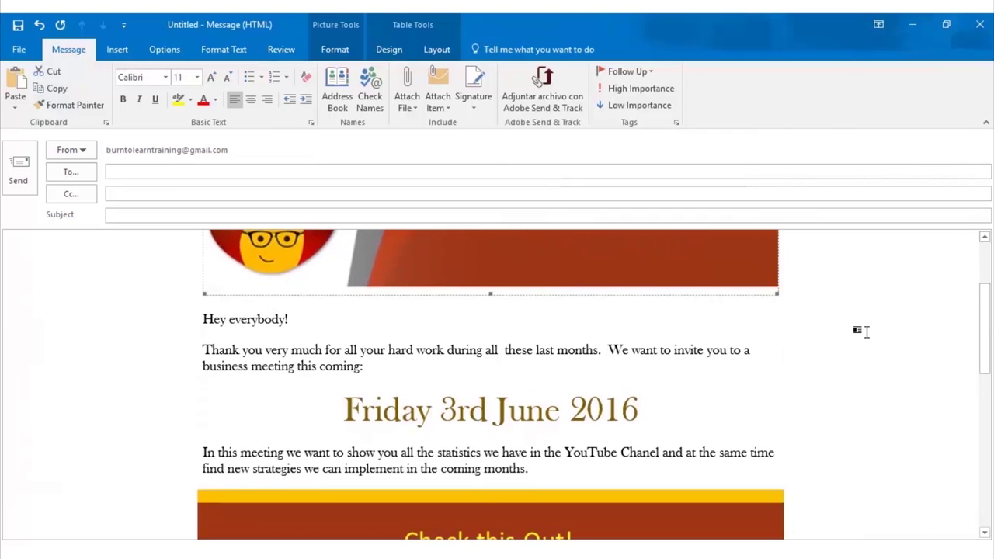
pyautogui.scroll(-1, 862, 331)
pyautogui.scroll(-5, 867, 331)
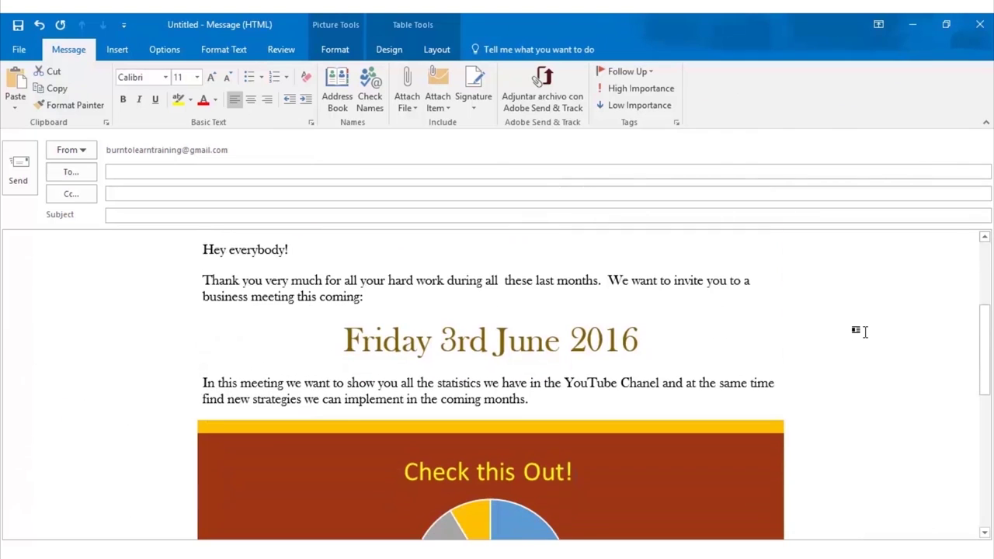
pyautogui.scroll(-5, 864, 332)
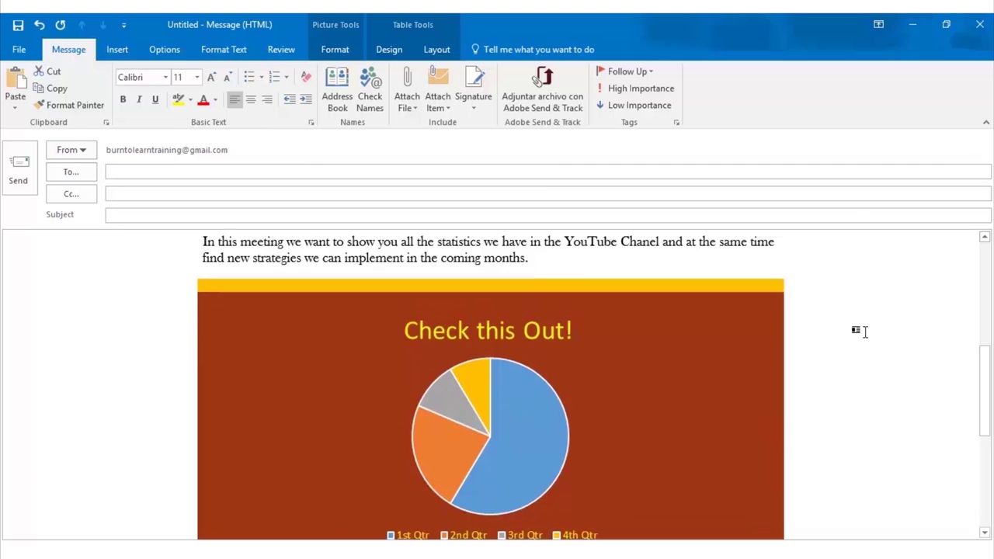
pyautogui.scroll(-3, 865, 331)
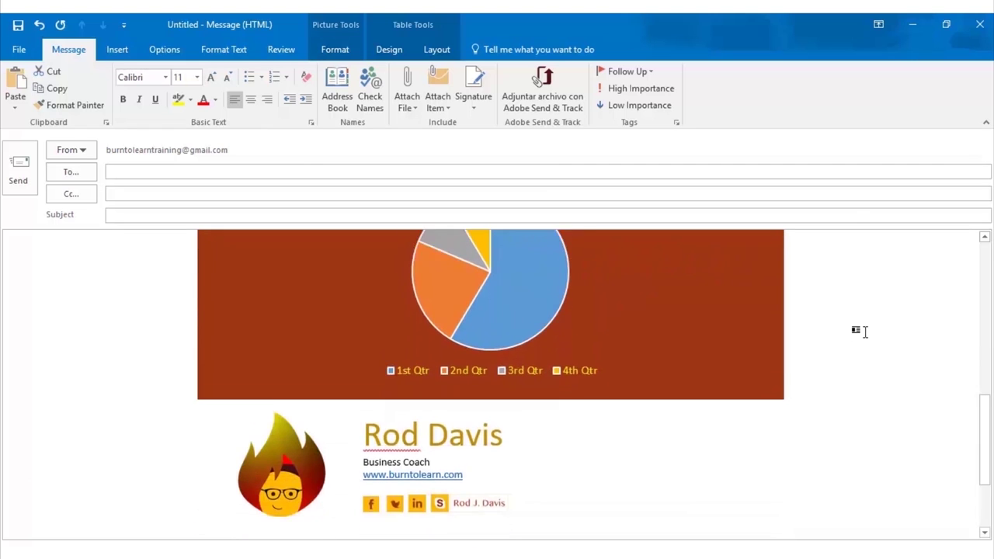
pyautogui.scroll(-1, 874, 308)
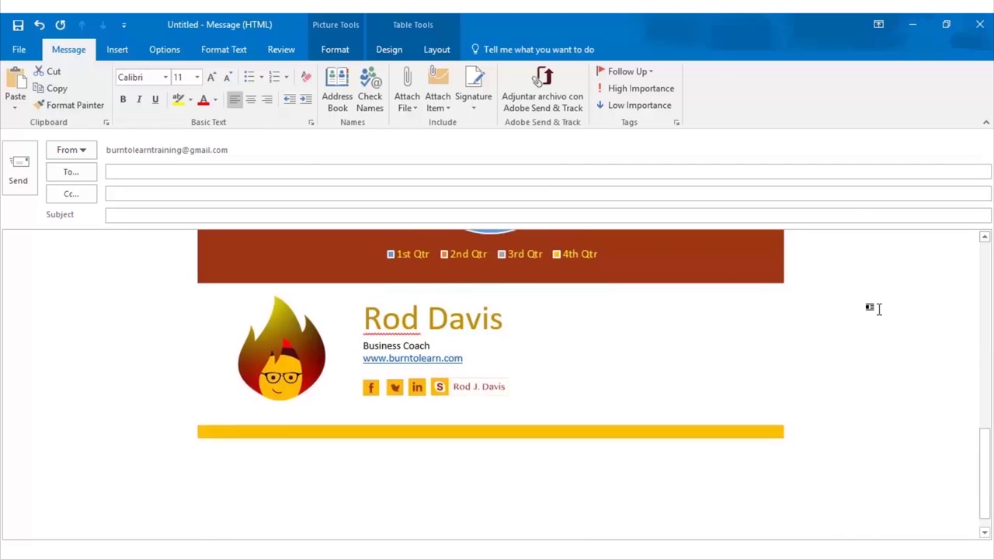
pyautogui.scroll(3, 873, 308)
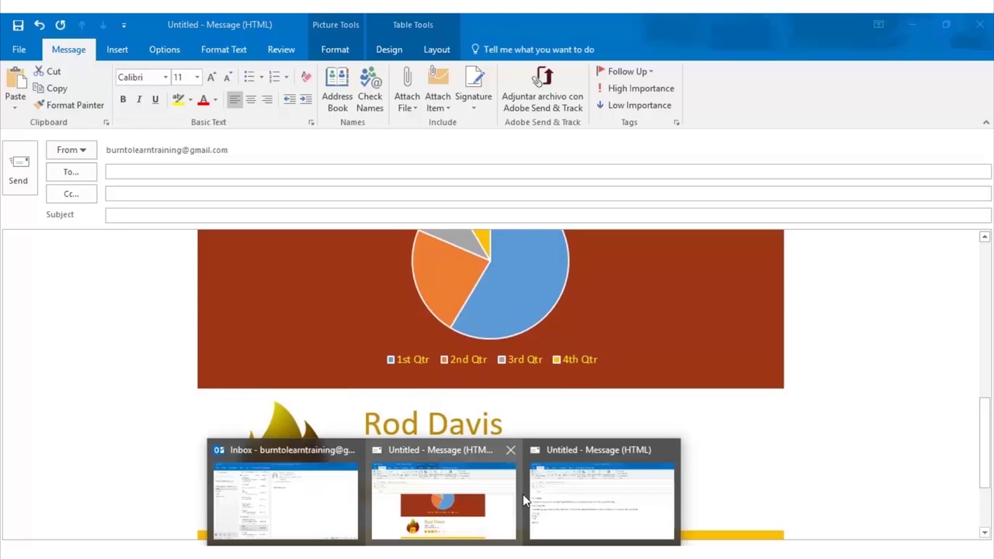
# Step: Arrange the two message windows side by side, with the plain-text version beside the designed version
pyautogui.click(601, 445)
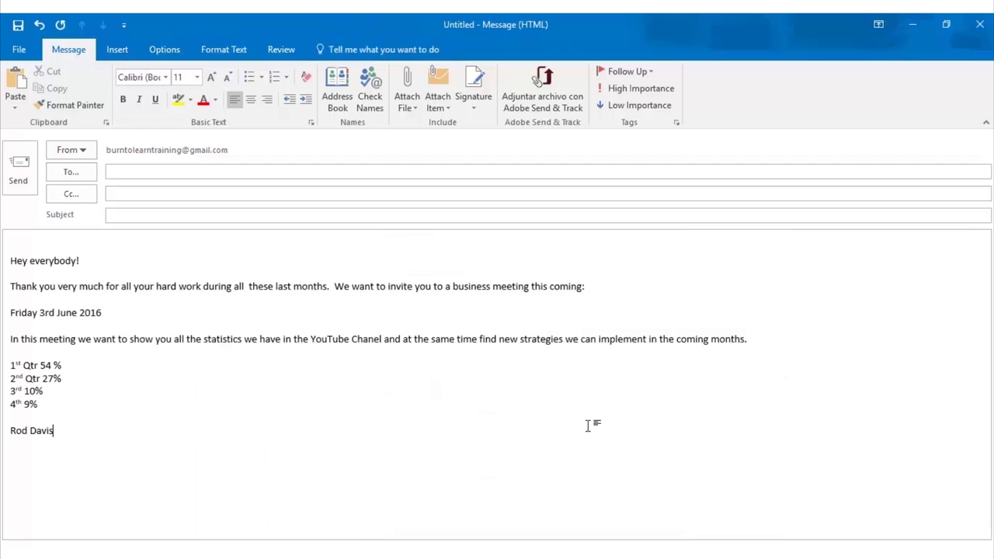
pyautogui.click(938, 24)
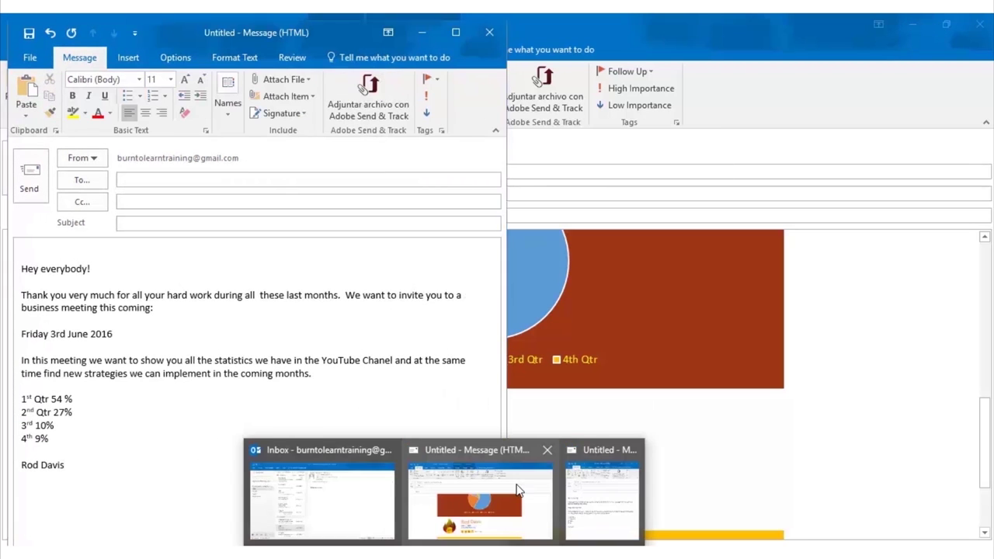
pyautogui.click(505, 483)
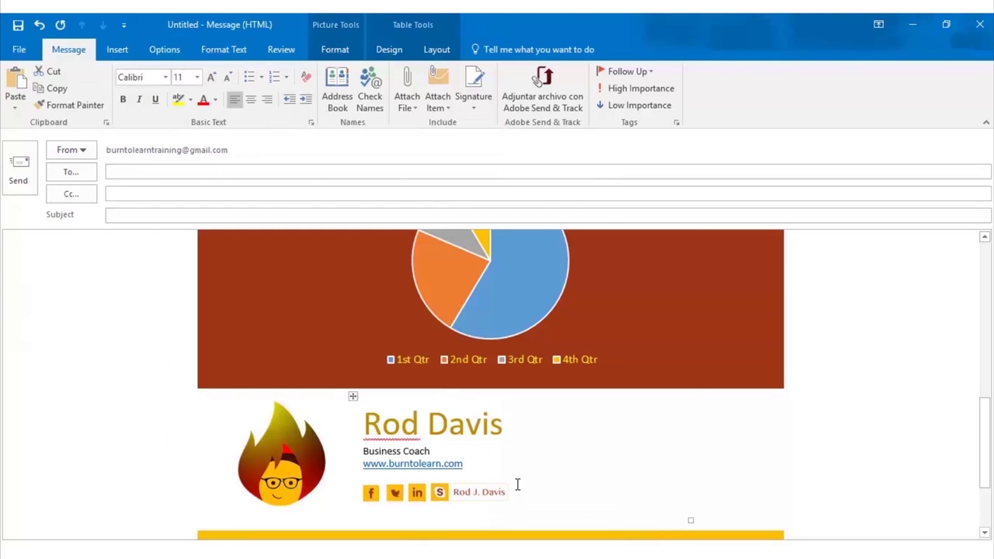
pyautogui.press('super+Right')
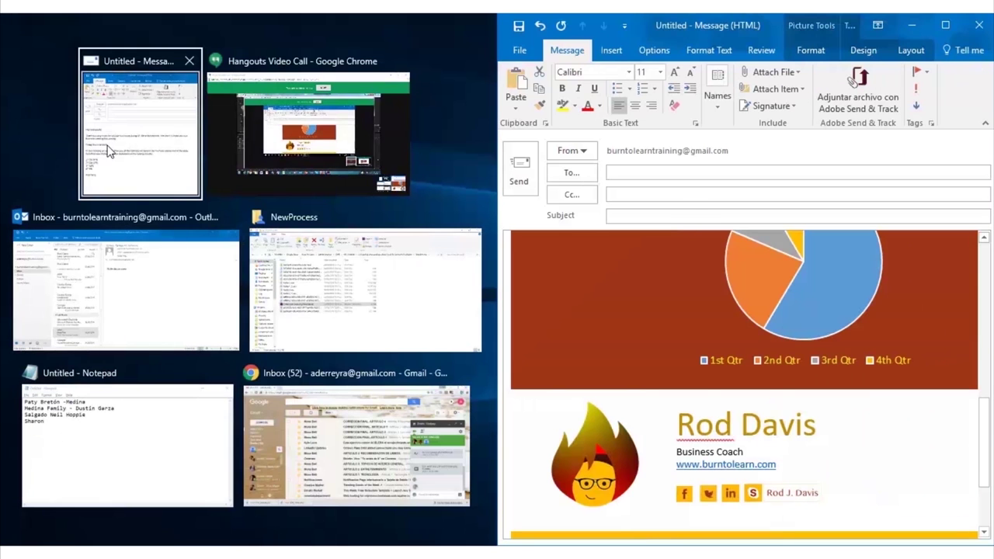
pyautogui.click(108, 152)
# Step: Compare the designed message from banner to signature with the plain-text version beside it
pyautogui.scroll(1, 729, 365)
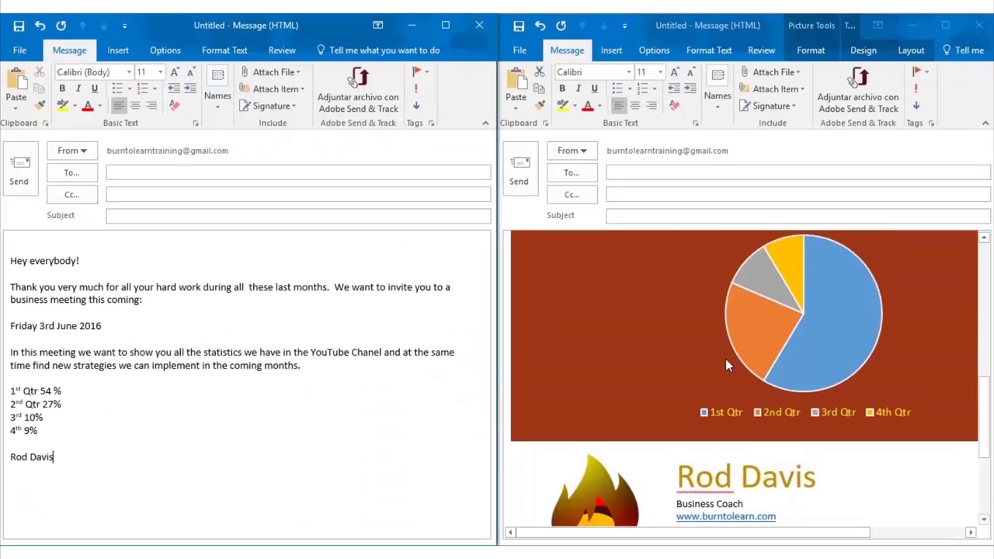
pyautogui.scroll(10, 726, 355)
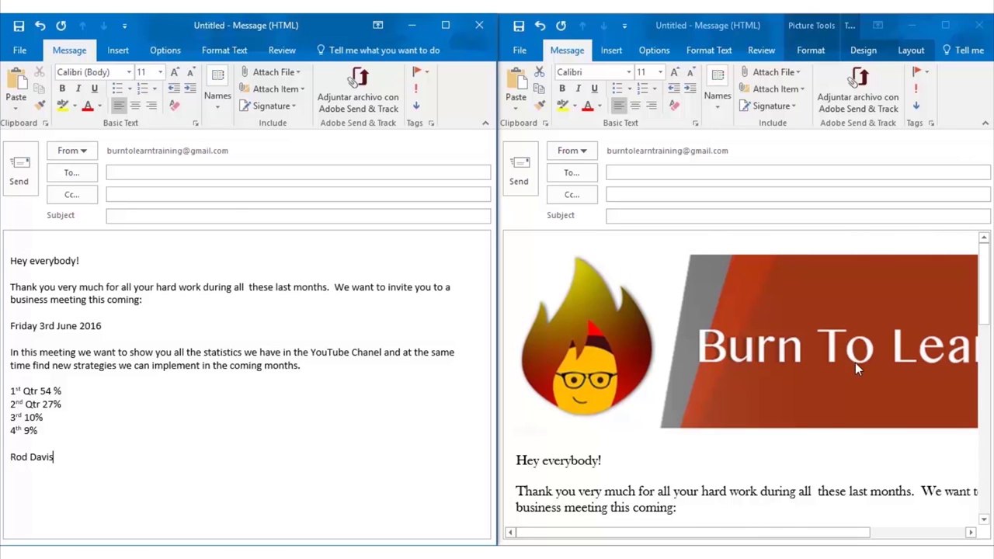
pyautogui.scroll(-2, 840, 371)
pyautogui.scroll(-5, 840, 372)
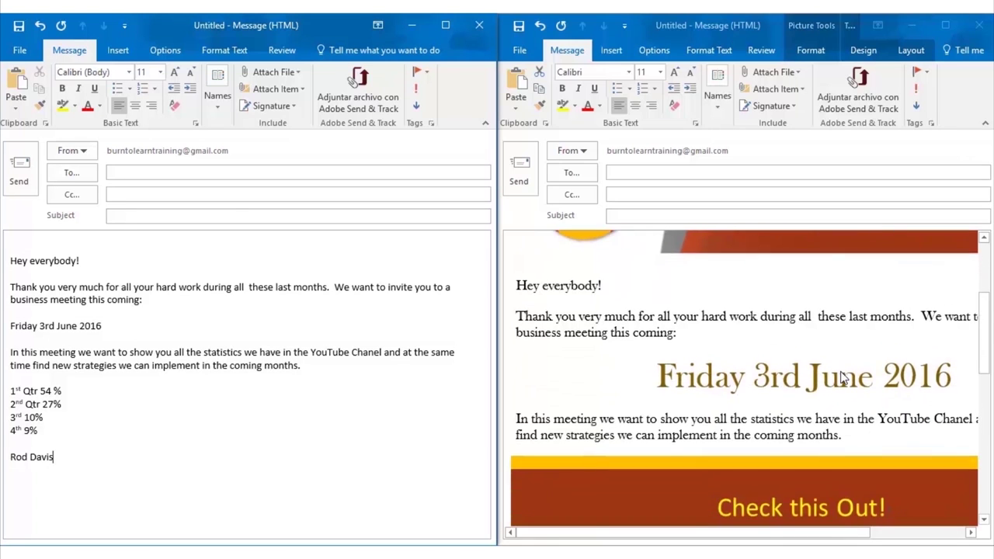
pyautogui.scroll(-4, 840, 371)
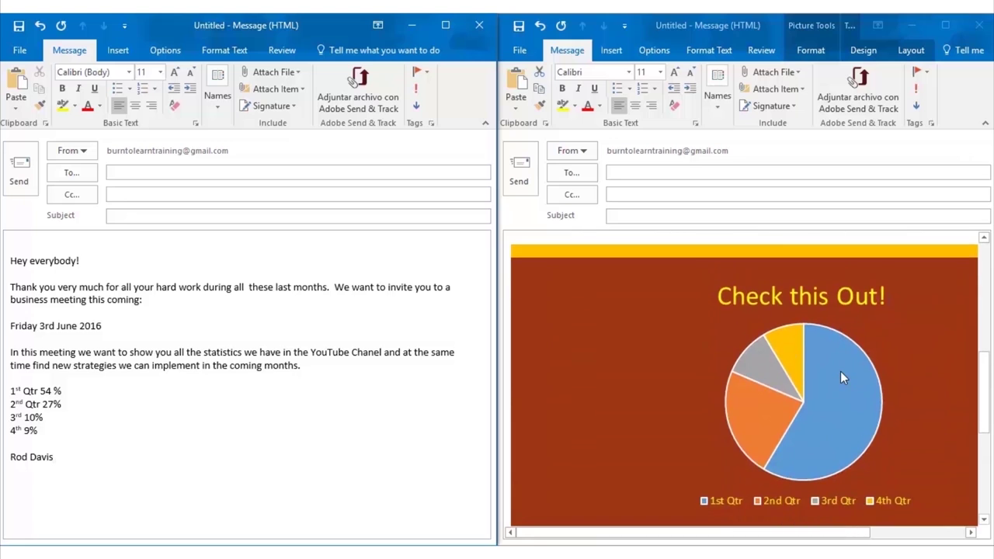
pyautogui.scroll(-2, 844, 378)
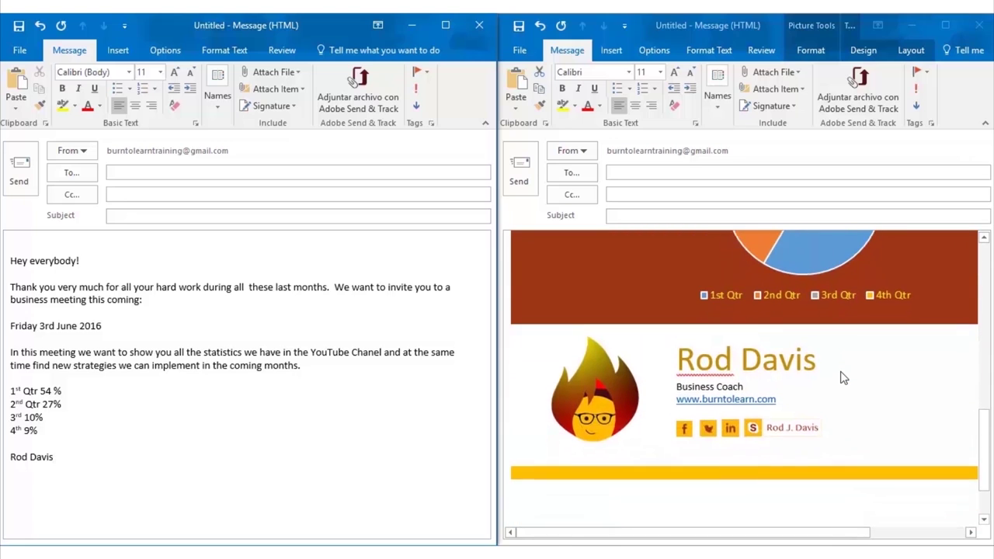
pyautogui.scroll(-1, 844, 378)
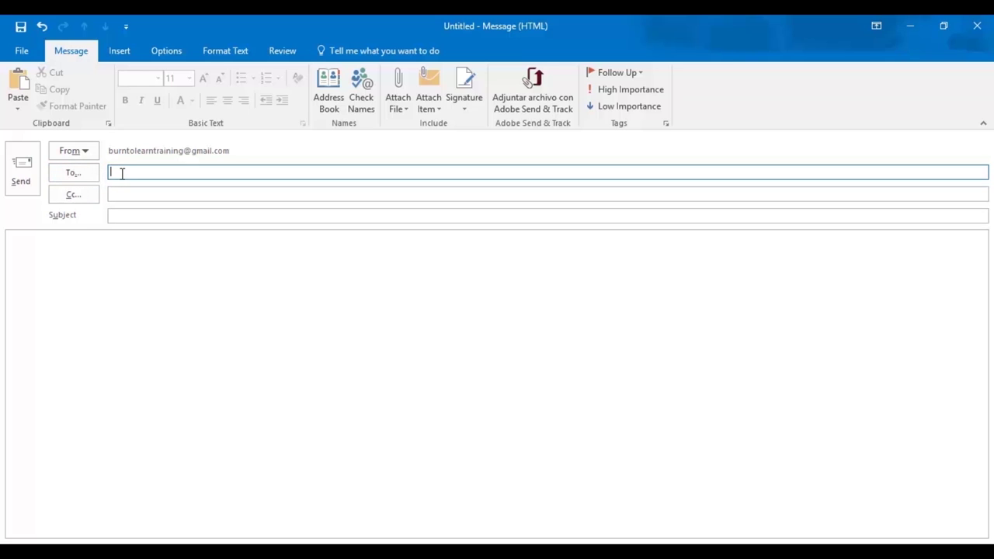
# Step: Add the first recipient's suggested Gmail address to the To field of the new message
pyautogui.write('a')
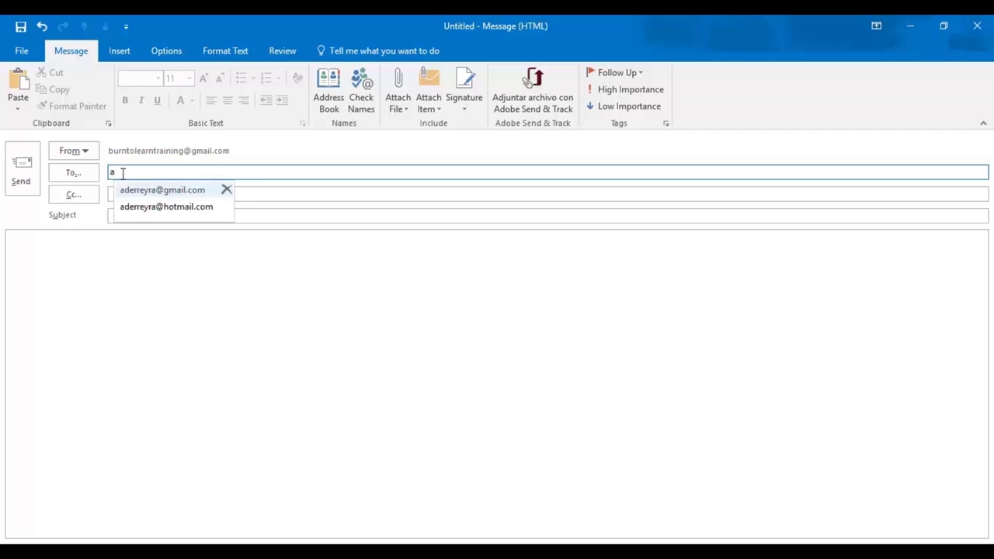
pyautogui.write('der')
pyautogui.click(142, 191)
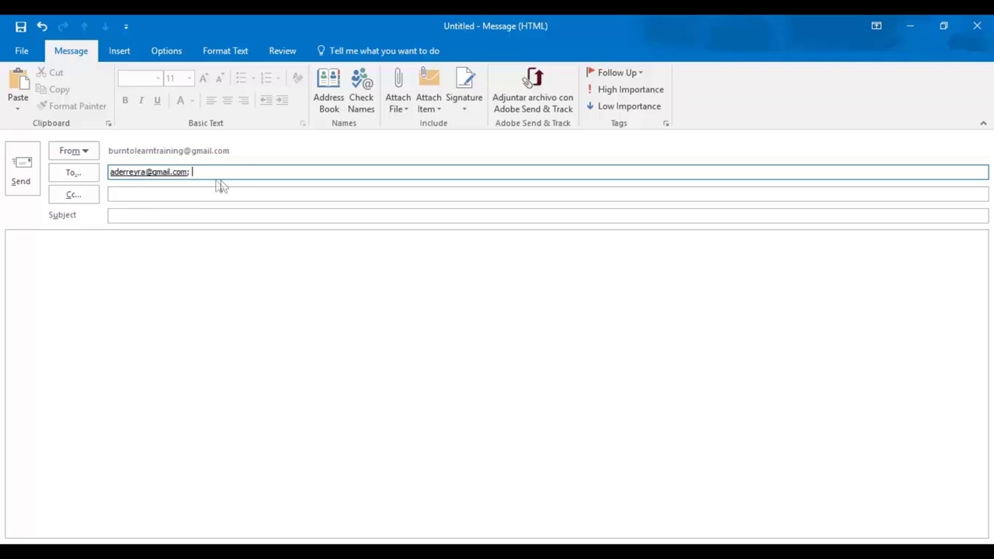
# Step: Search the address book for "dus" and add the first matching contact as a second To recipient
pyautogui.click(326, 86)
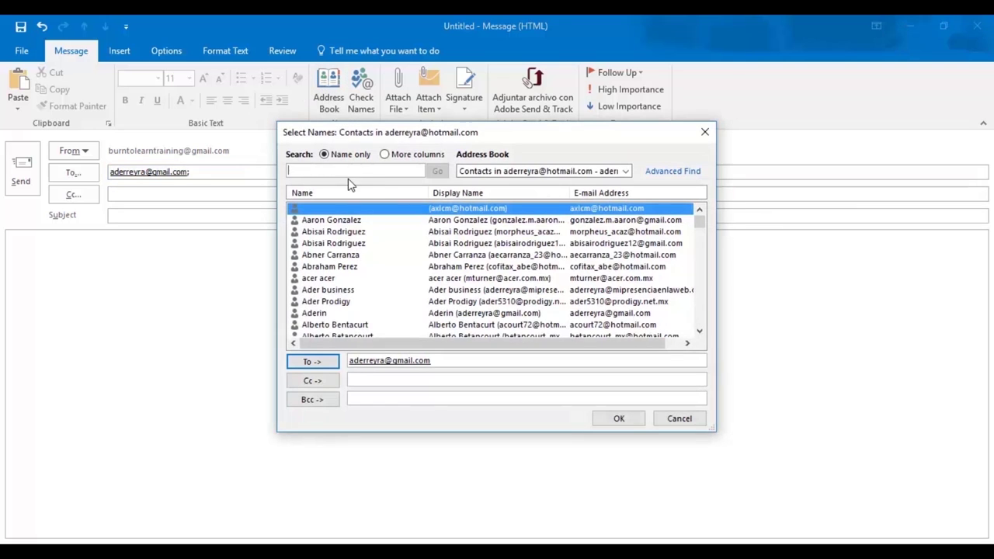
pyautogui.scroll(-5, 399, 277)
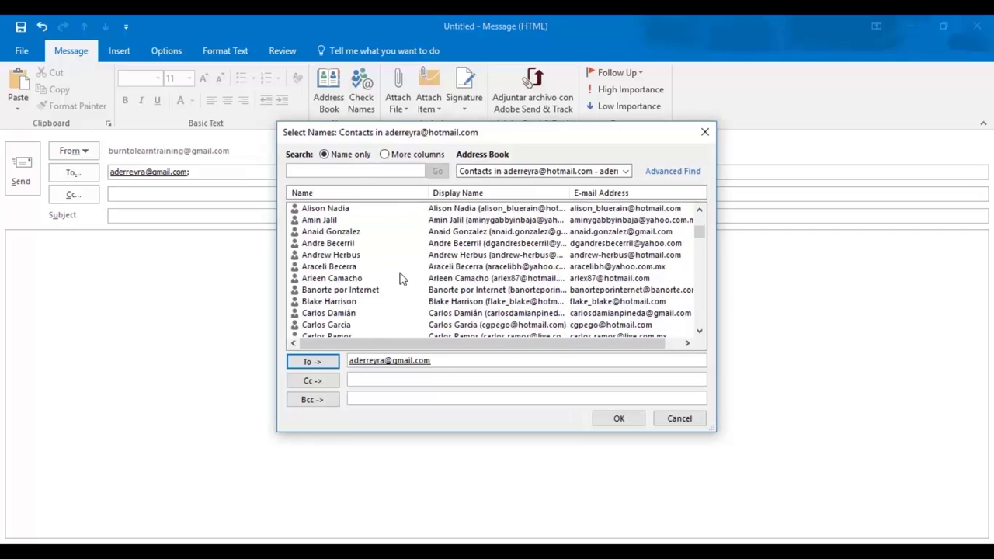
pyautogui.scroll(-3, 399, 278)
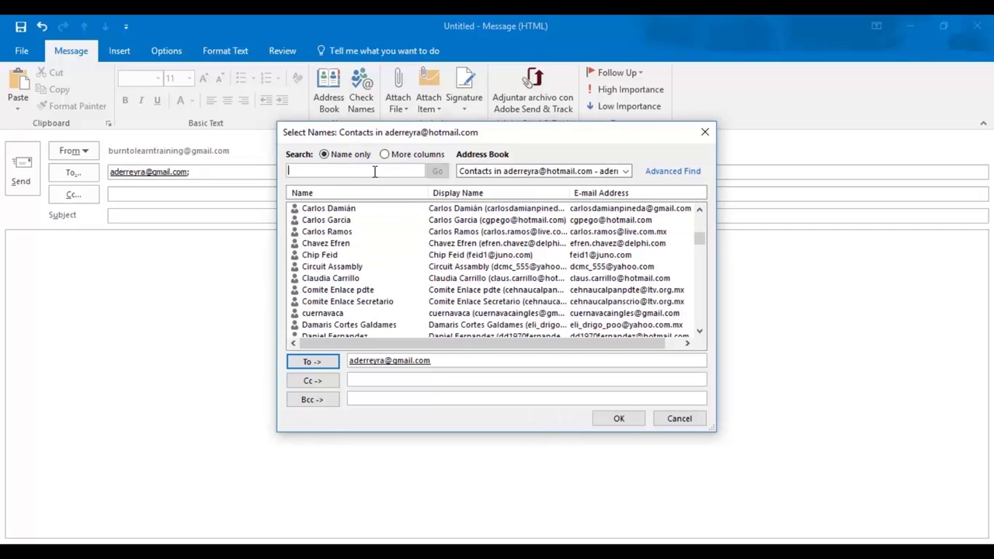
pyautogui.write('dus')
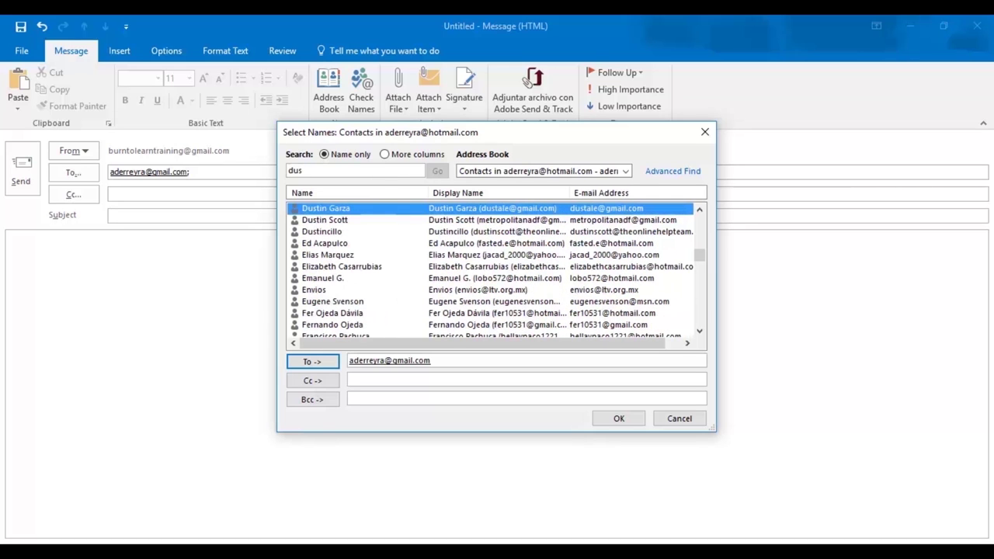
pyautogui.doubleClick(370, 215)
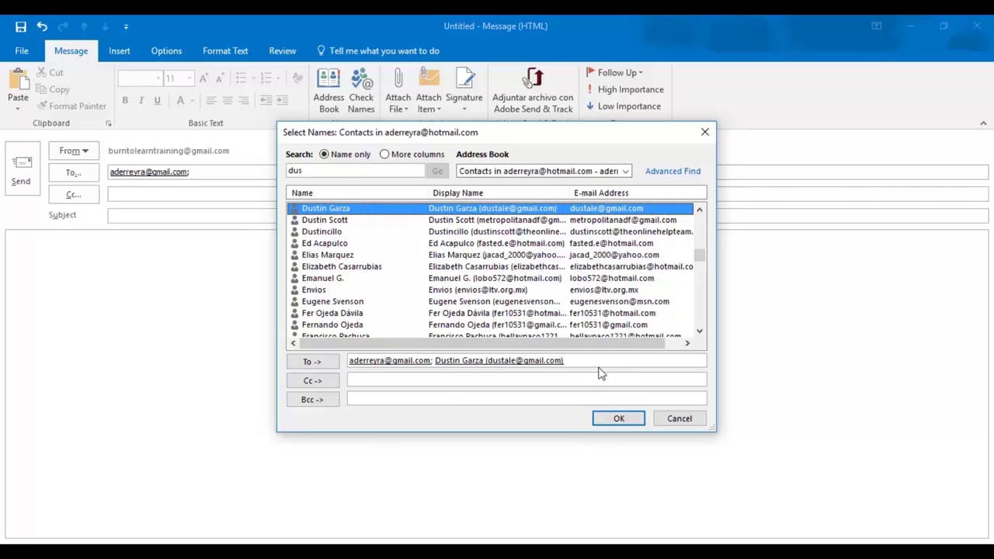
pyautogui.click(615, 420)
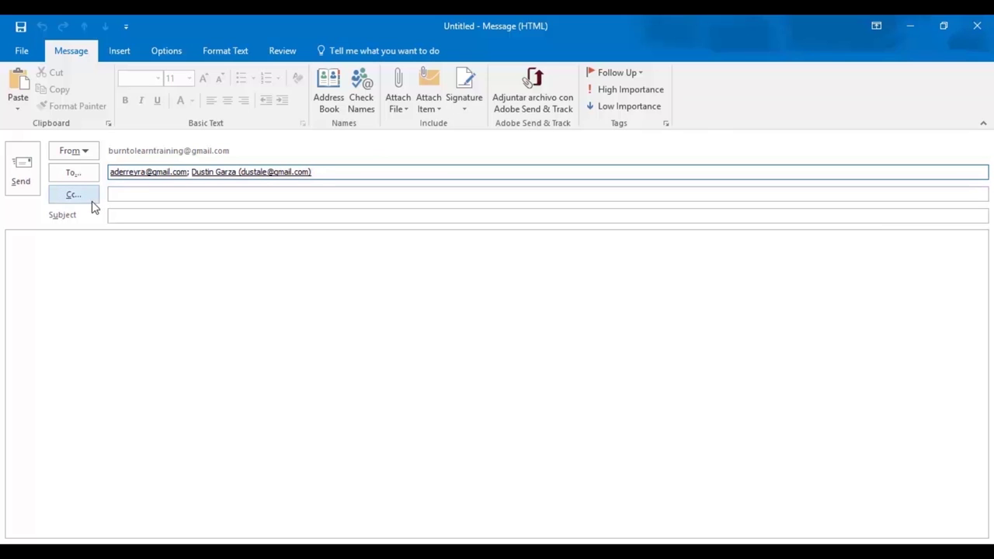
# Step: Add the suggested training e-mail address to the Cc field
pyautogui.click(113, 195)
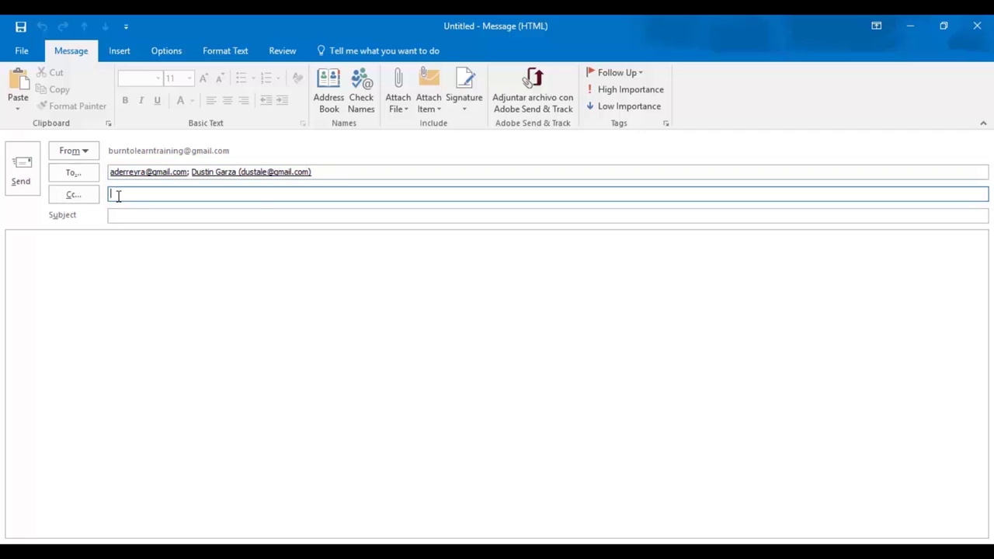
pyautogui.write('bu')
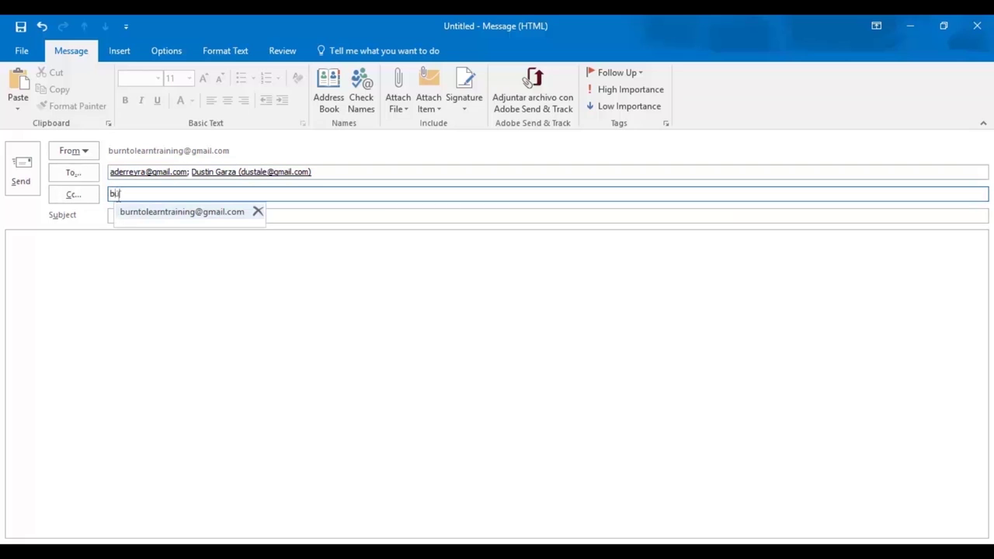
pyautogui.click(177, 212)
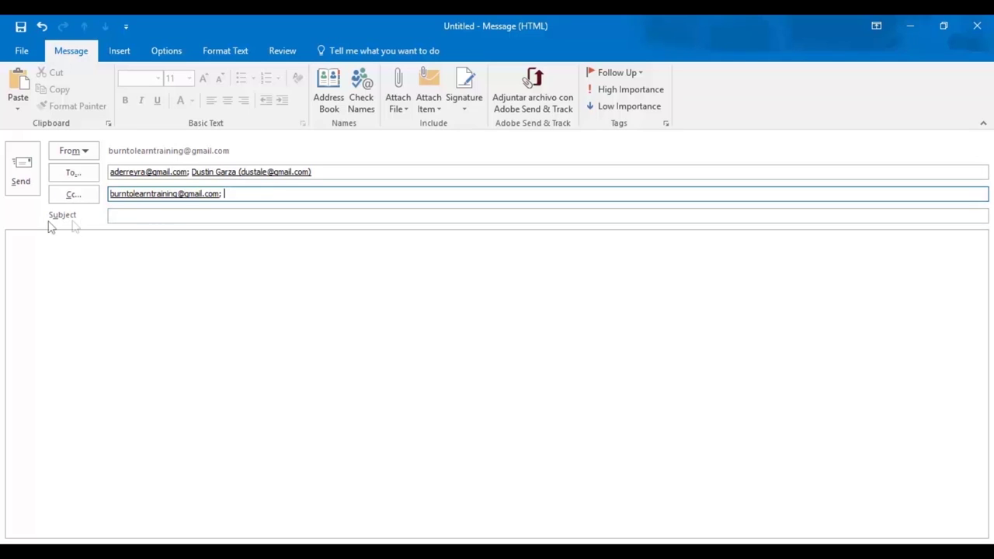
# Step: Enter "Hey Friends check this out" as the message subject
pyautogui.click(132, 218)
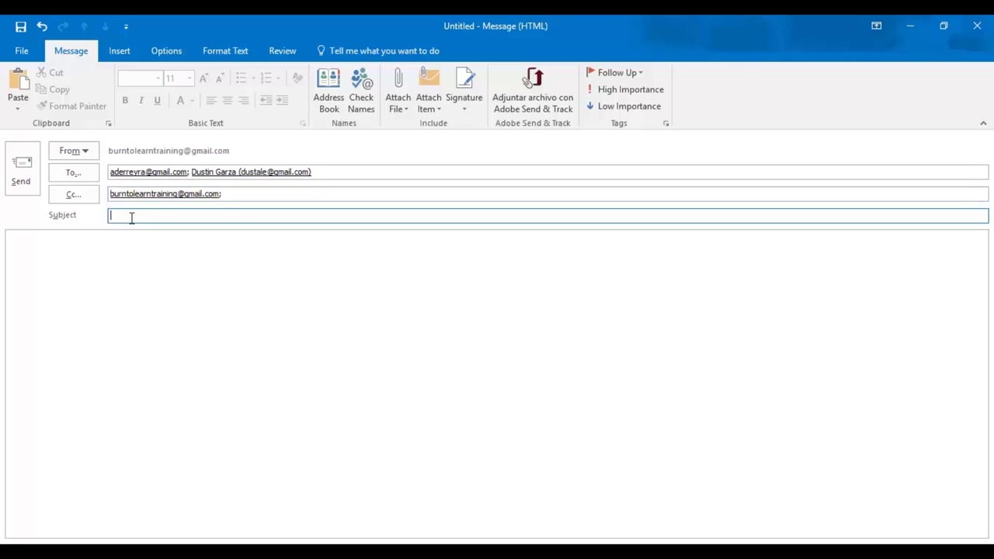
pyautogui.write('Hey Friends check this o')
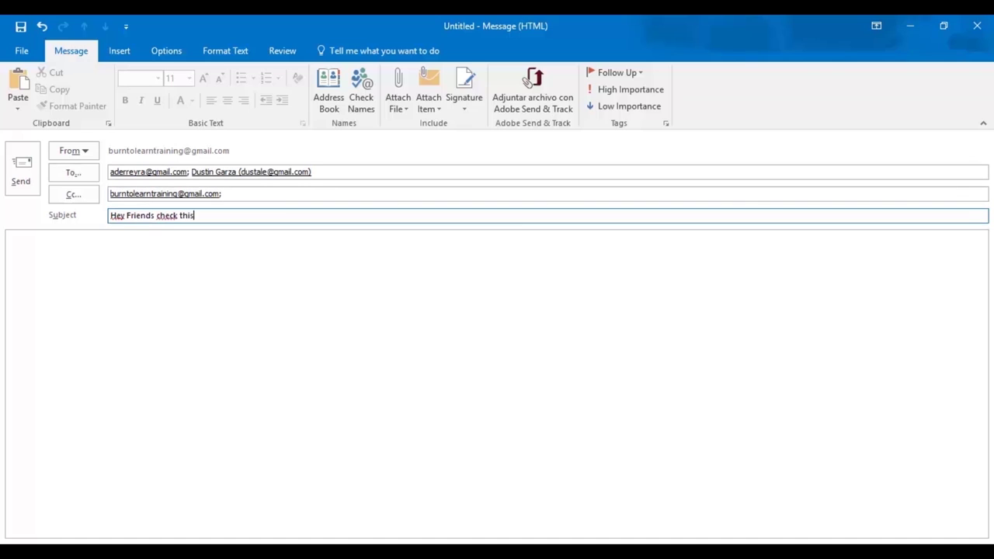
pyautogui.write('ut')
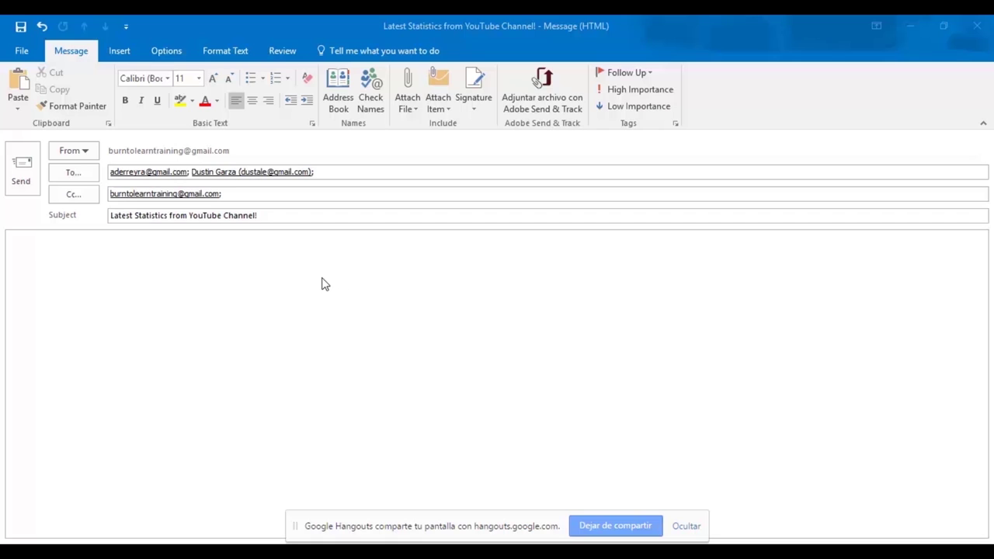
# Step: Insert a table with one column and six rows in the message body
pyautogui.click(117, 53)
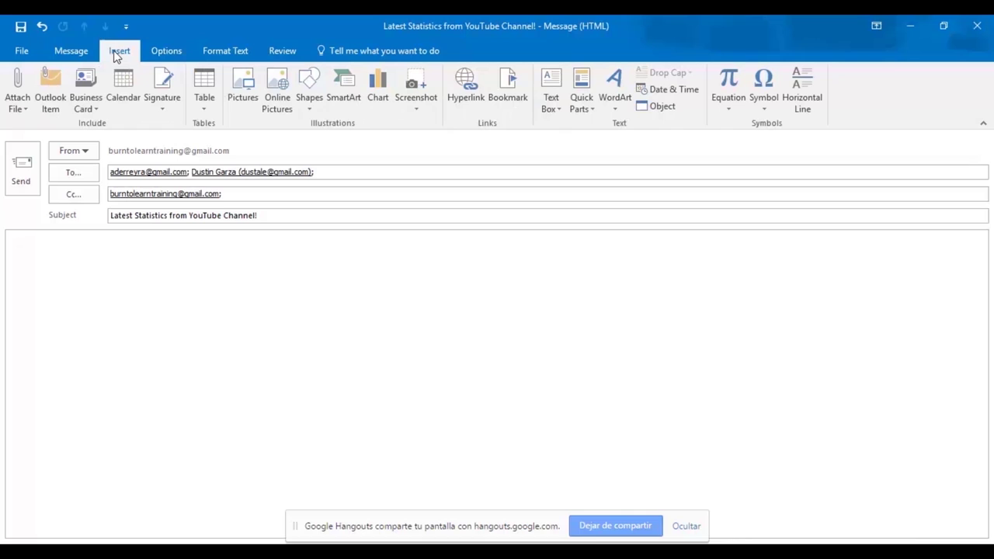
pyautogui.click(204, 92)
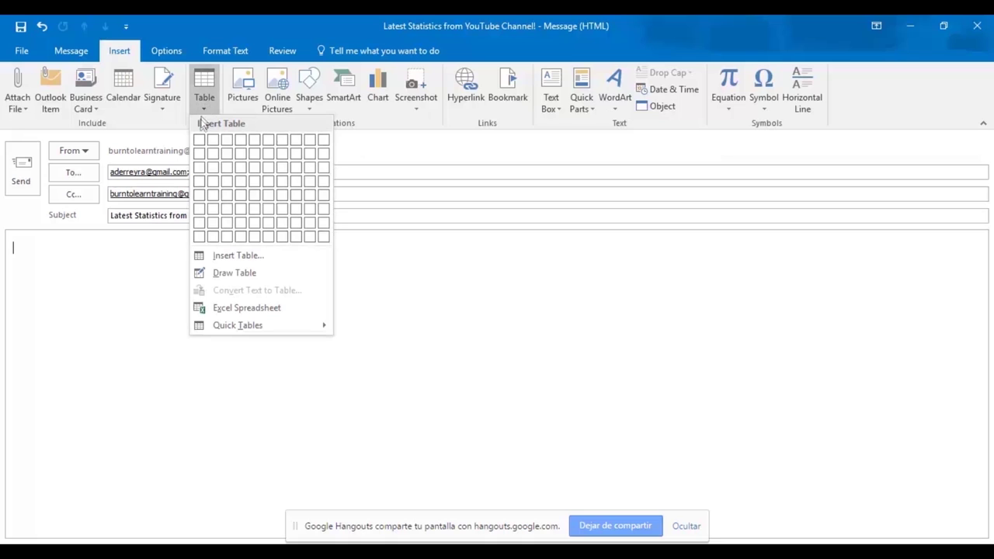
pyautogui.click(196, 209)
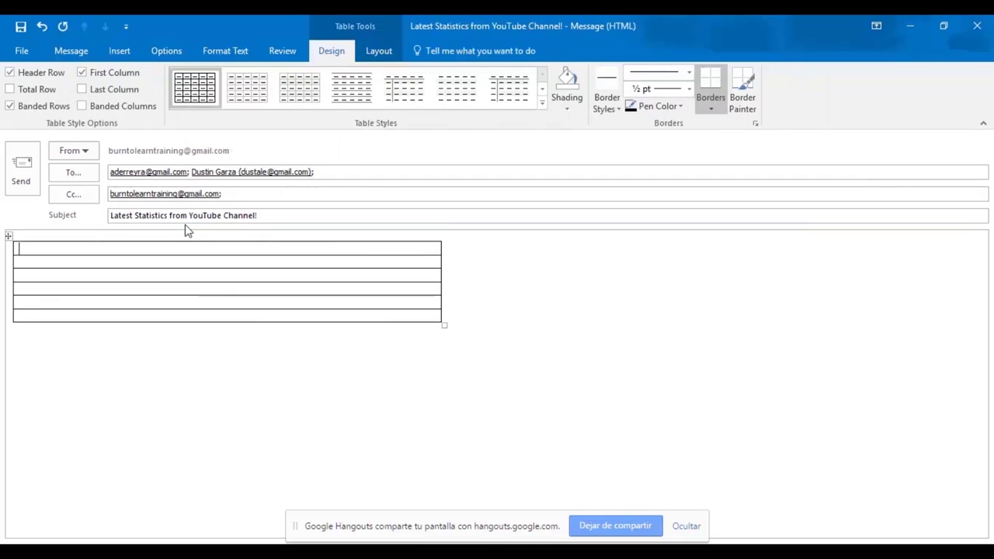
# Step: Center the table in the message and insert the picture 2016-06-01.png from the OneDrive images folder into its first row
pyautogui.click(7, 236)
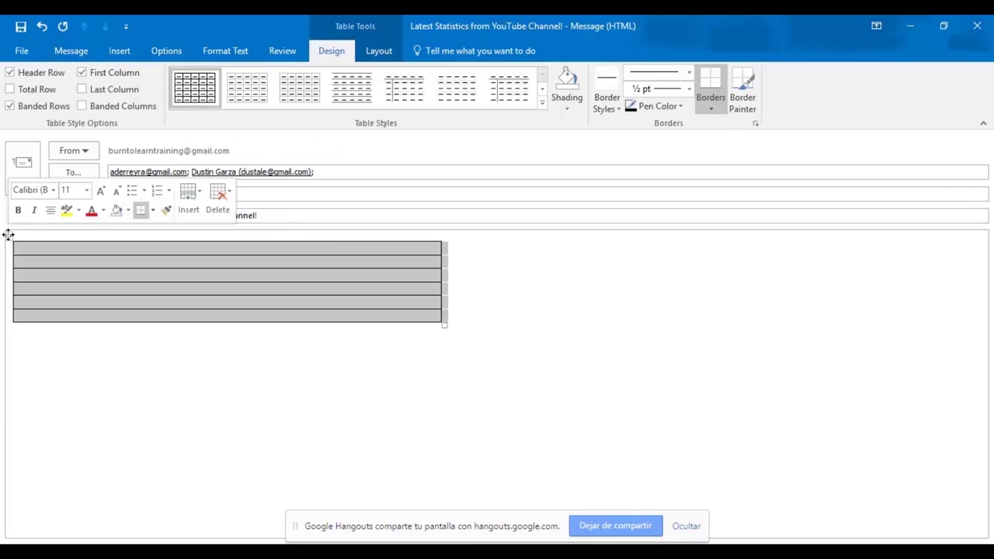
pyautogui.click(50, 215)
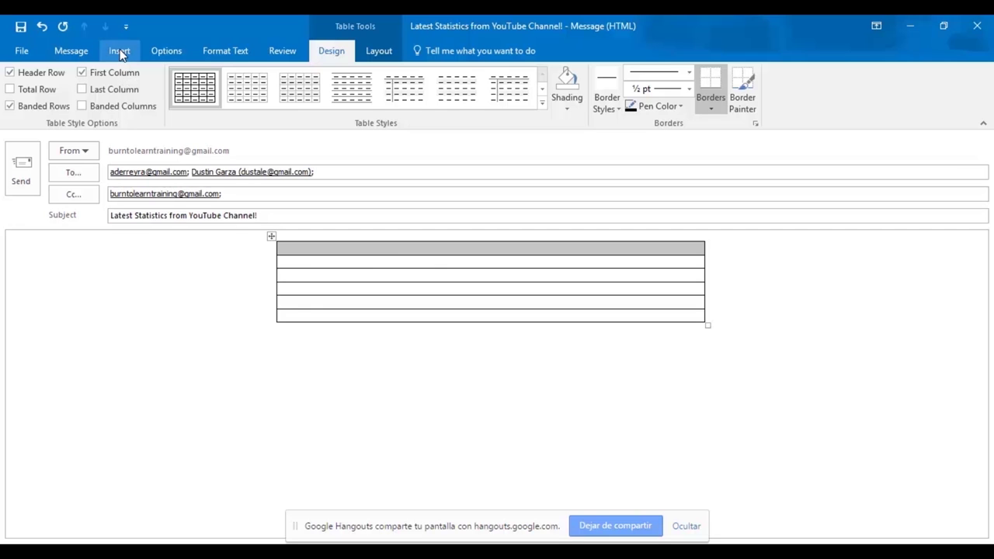
pyautogui.click(120, 52)
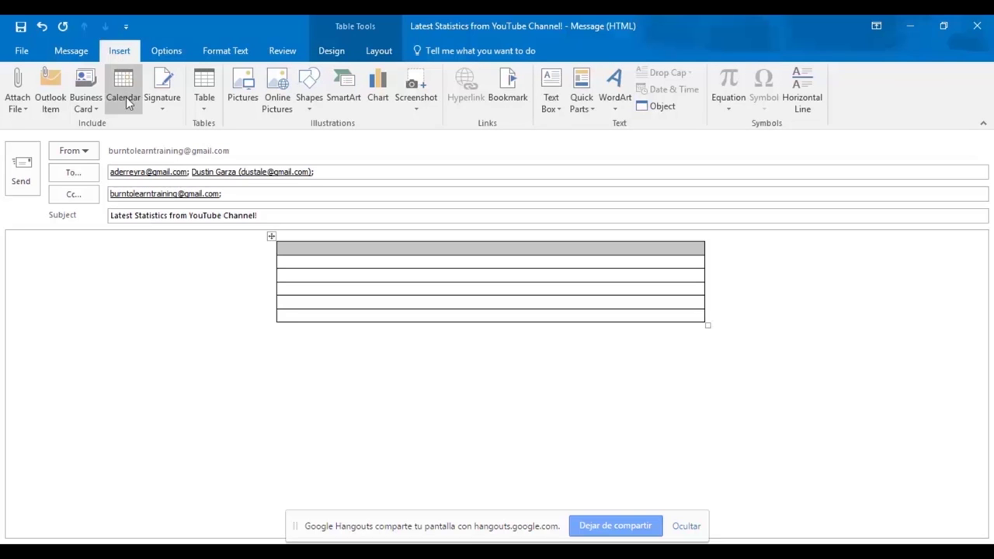
pyautogui.click(244, 98)
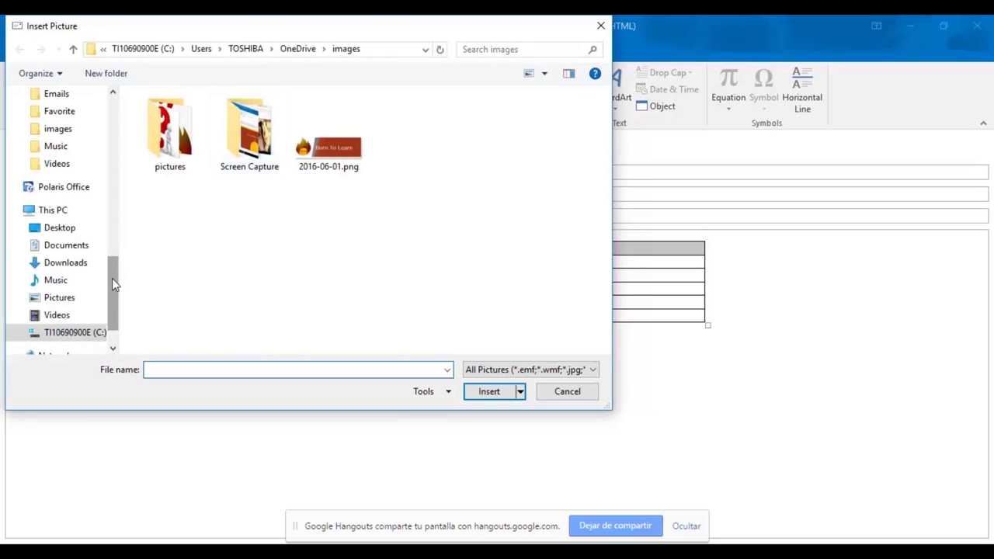
pyautogui.moveTo(111, 278); pyautogui.dragTo(105, 242)
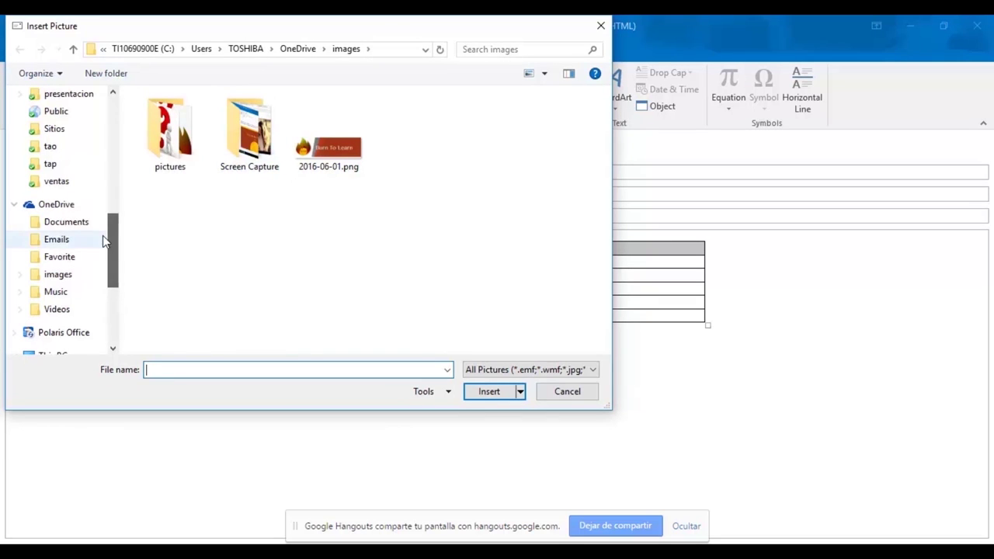
pyautogui.click(59, 276)
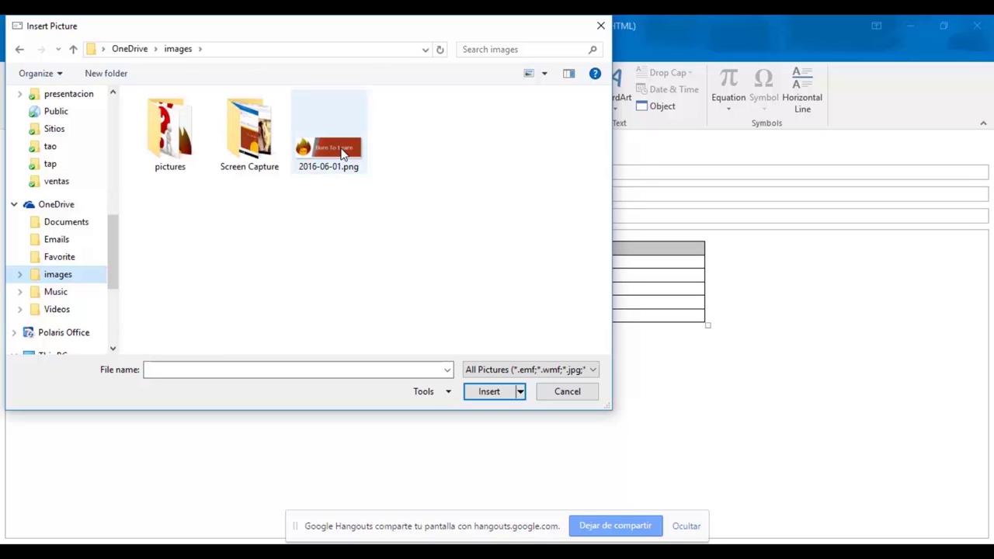
pyautogui.click(342, 153)
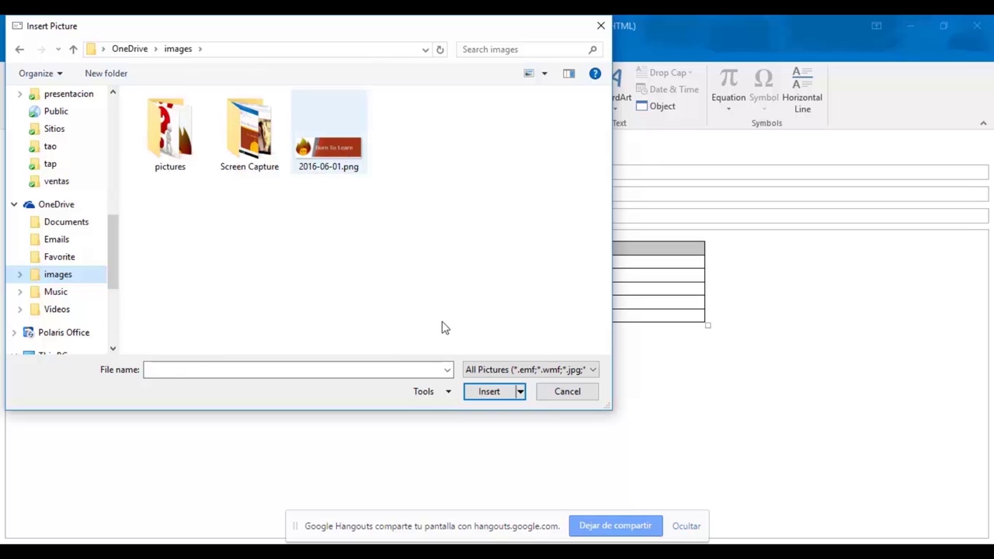
pyautogui.doubleClick(317, 133)
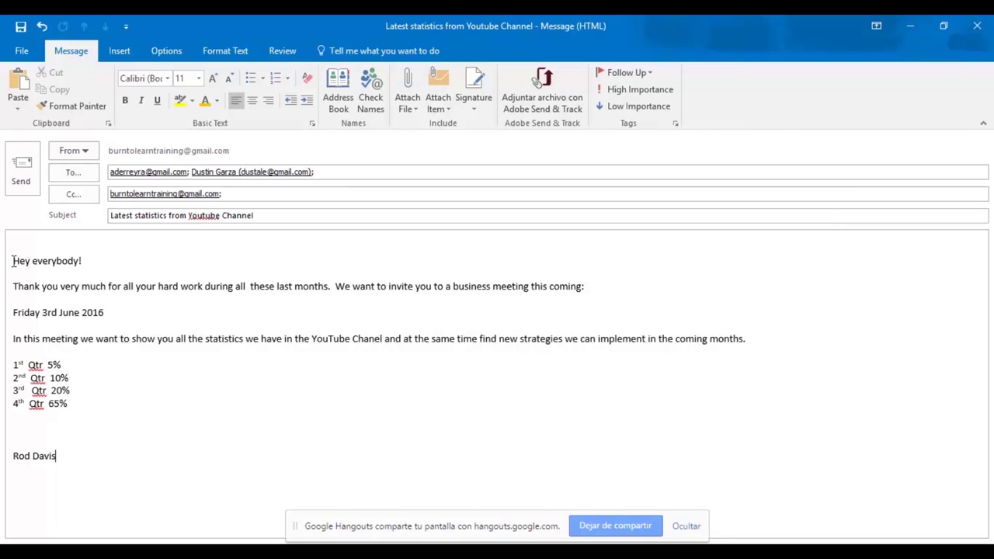
# Step: Copy the text from "Hey everybody!" to "in the coming months." in the plain draft message and paste it into the table's second row, merging formatting
pyautogui.moveTo(12, 261); pyautogui.dragTo(777, 336)
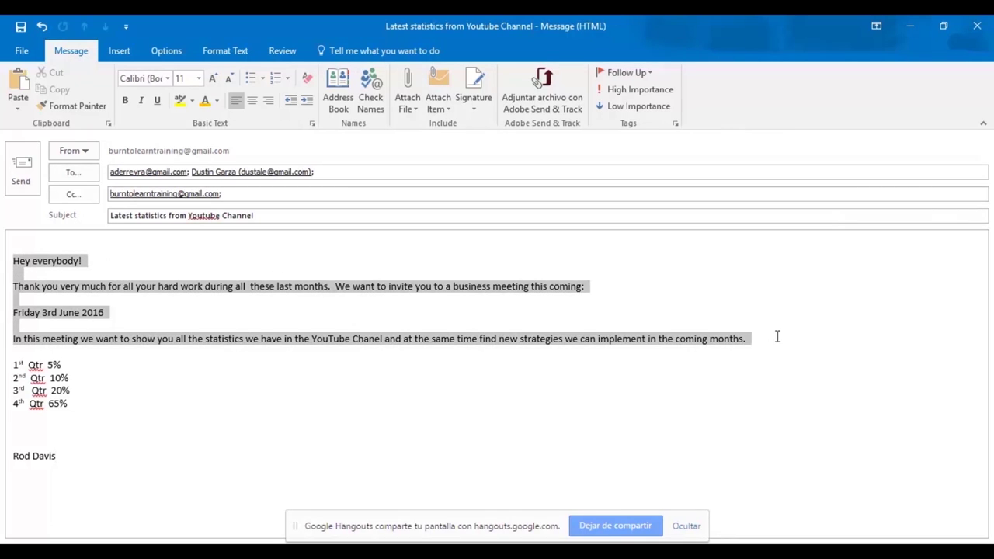
pyautogui.rightClick(777, 336)
pyautogui.click(758, 362)
pyautogui.click(443, 497)
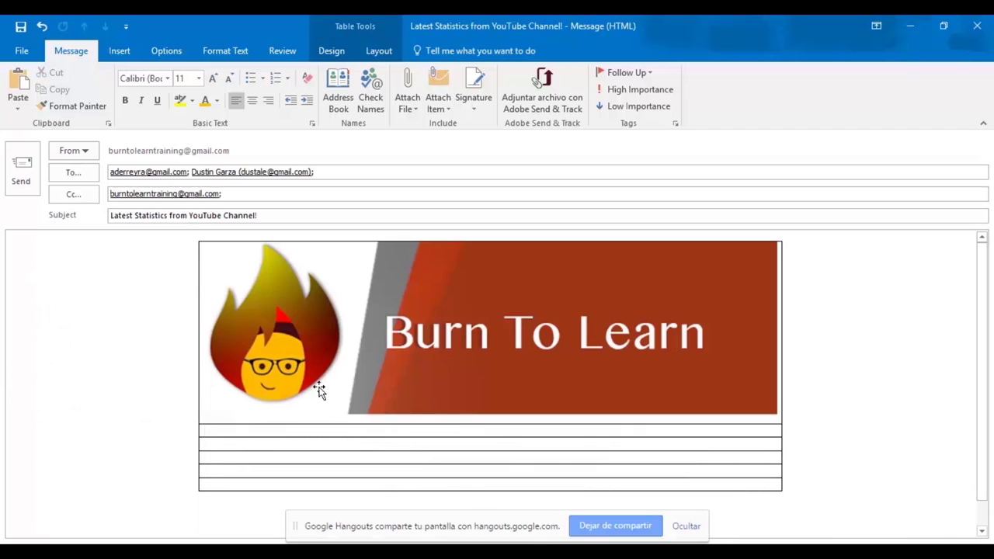
pyautogui.click(235, 426)
pyautogui.rightClick(229, 429)
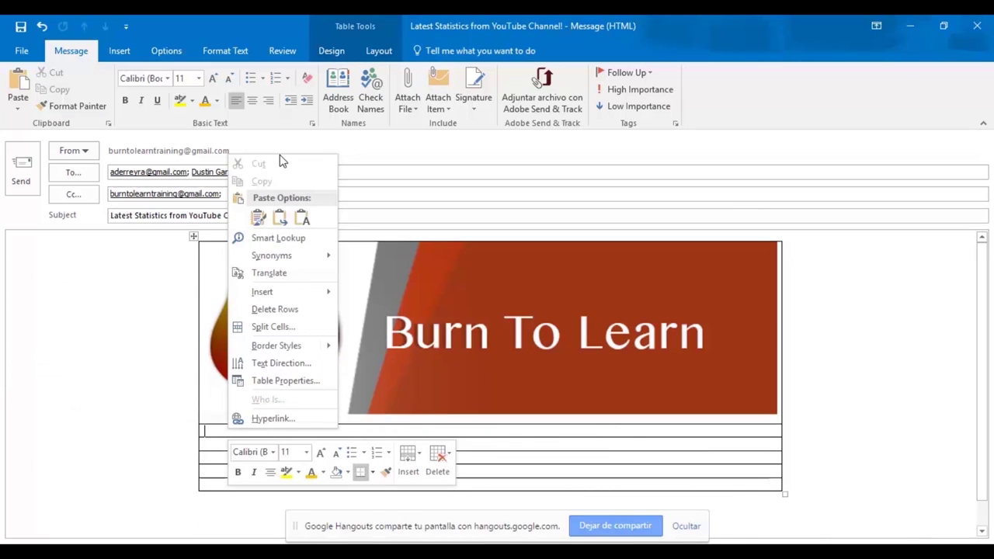
pyautogui.click(280, 221)
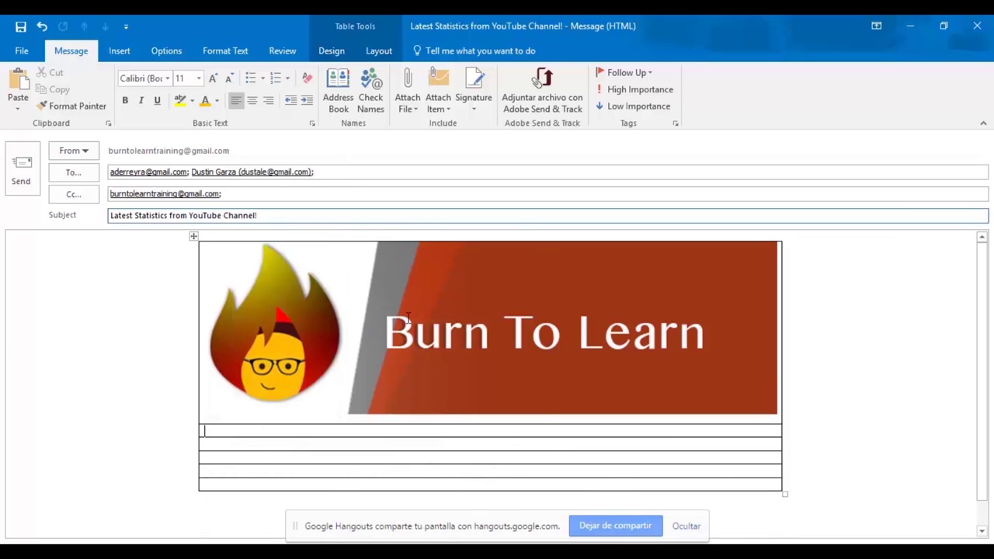
# Step: Format all the pasted invitation text in Baskerville Old Face at size 14
pyautogui.scroll(-3, 257, 468)
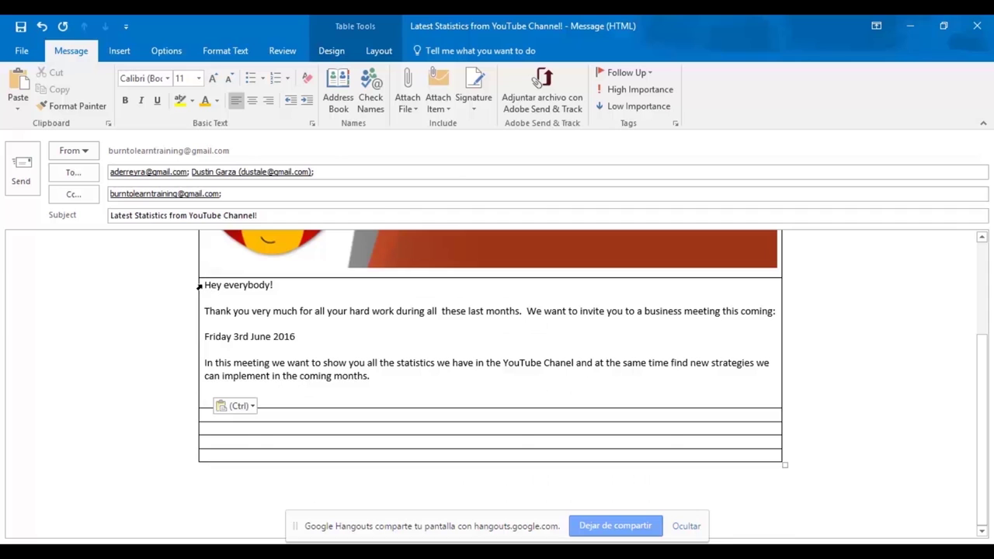
pyautogui.moveTo(205, 285); pyautogui.dragTo(379, 378)
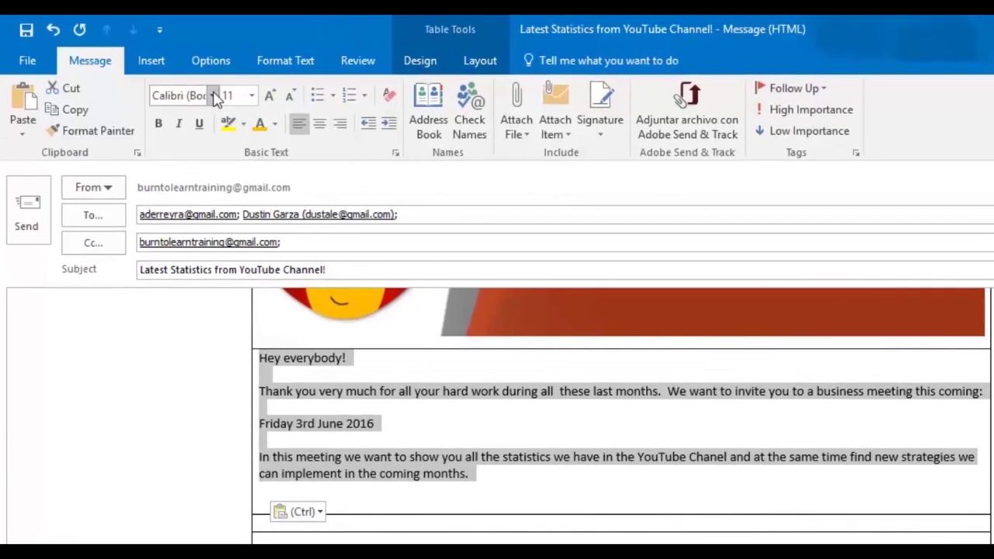
pyautogui.click(213, 96)
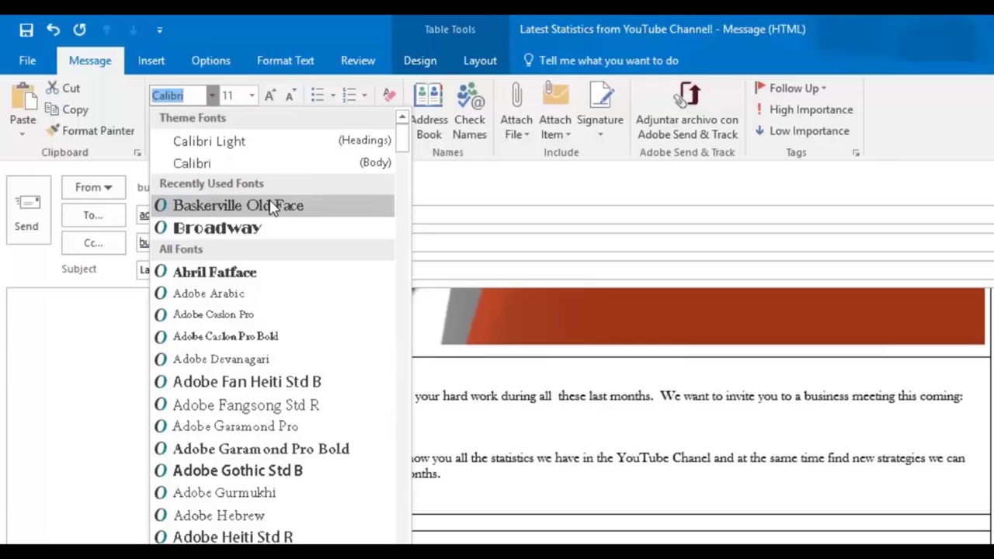
pyautogui.click(272, 205)
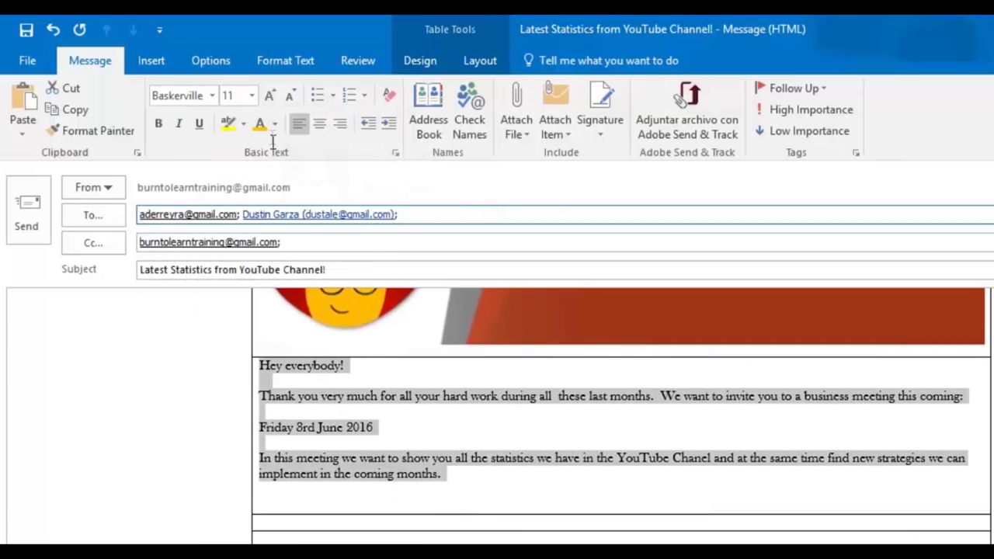
pyautogui.click(252, 97)
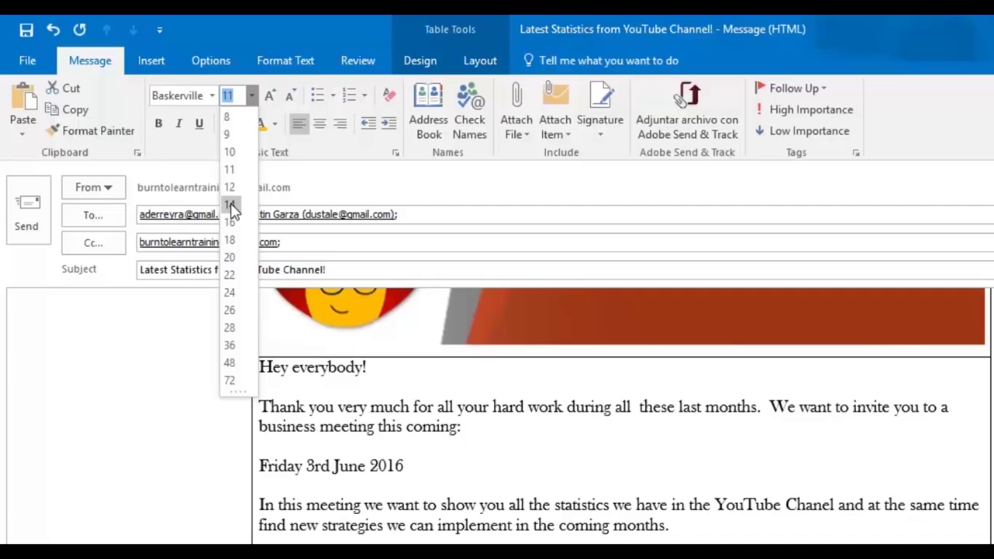
pyautogui.click(230, 205)
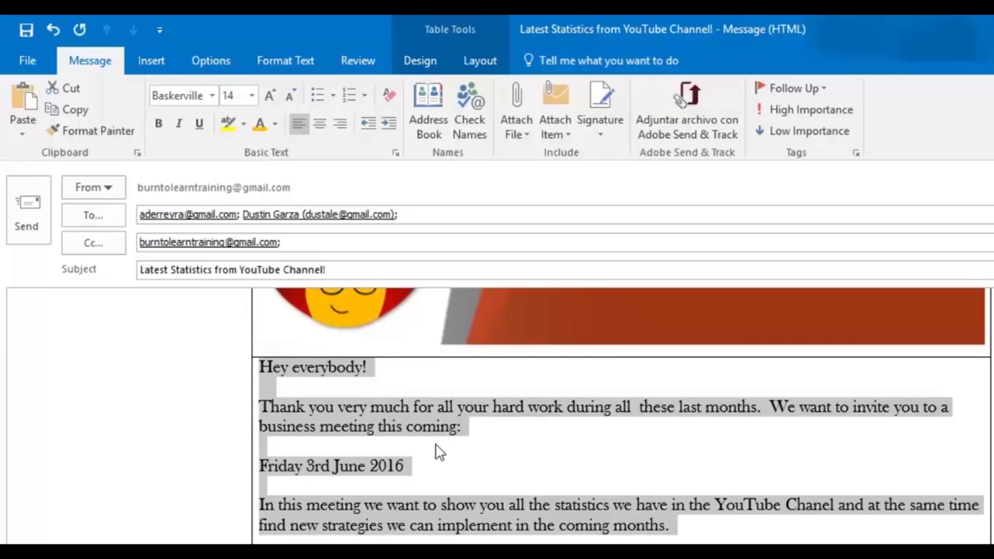
pyautogui.click(439, 453)
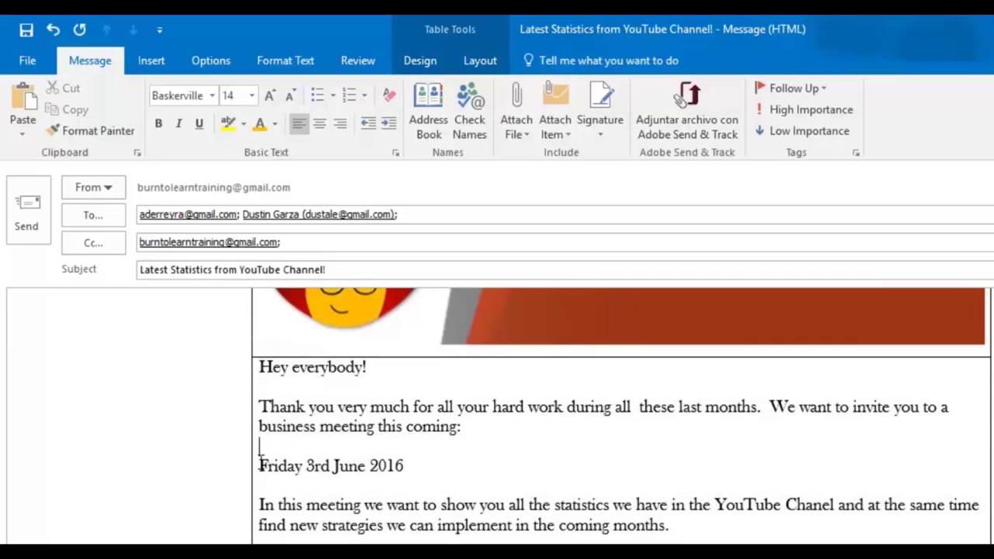
# Step: Format the line "Friday 3rd June 2016" in dark gold at size 36 and center it
pyautogui.tripleClick(439, 464)
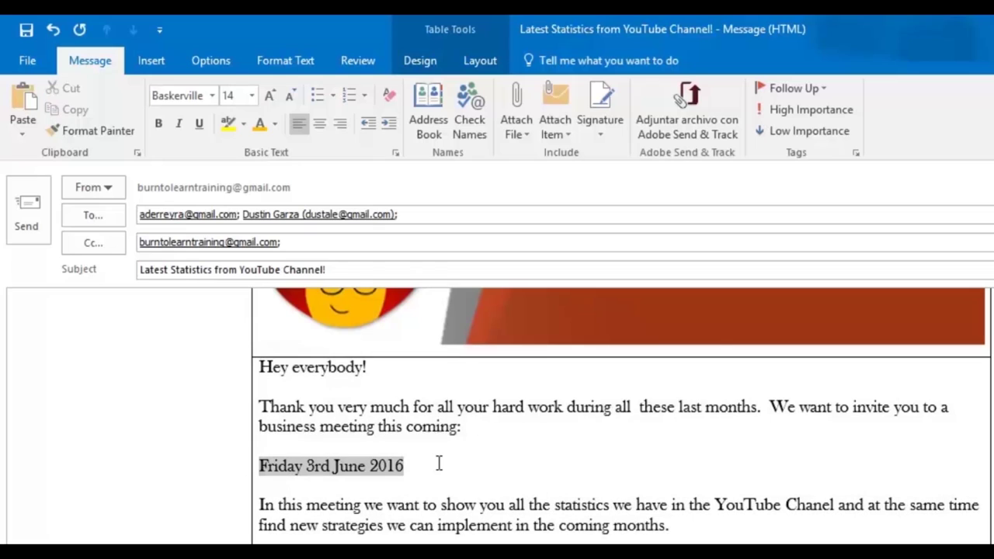
pyautogui.click(274, 123)
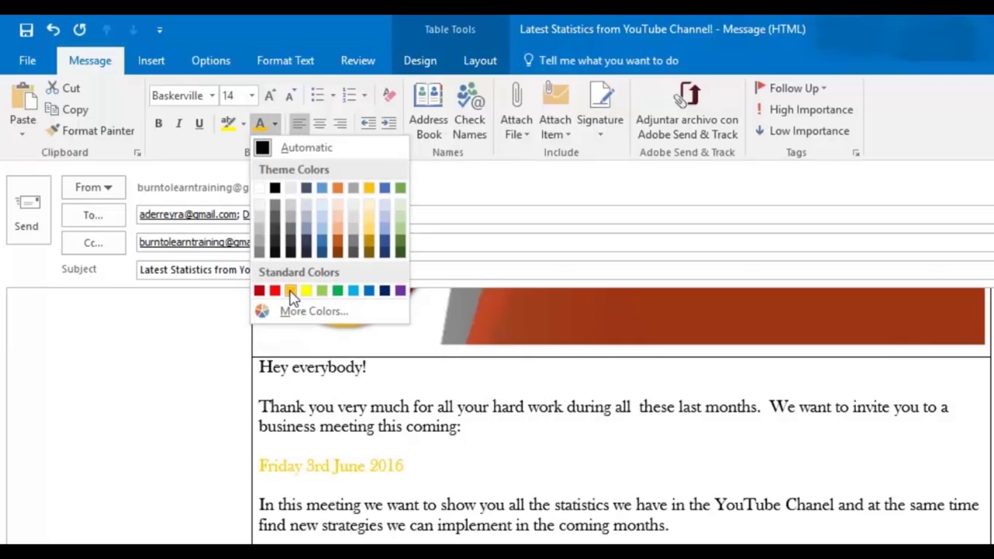
pyautogui.click(371, 244)
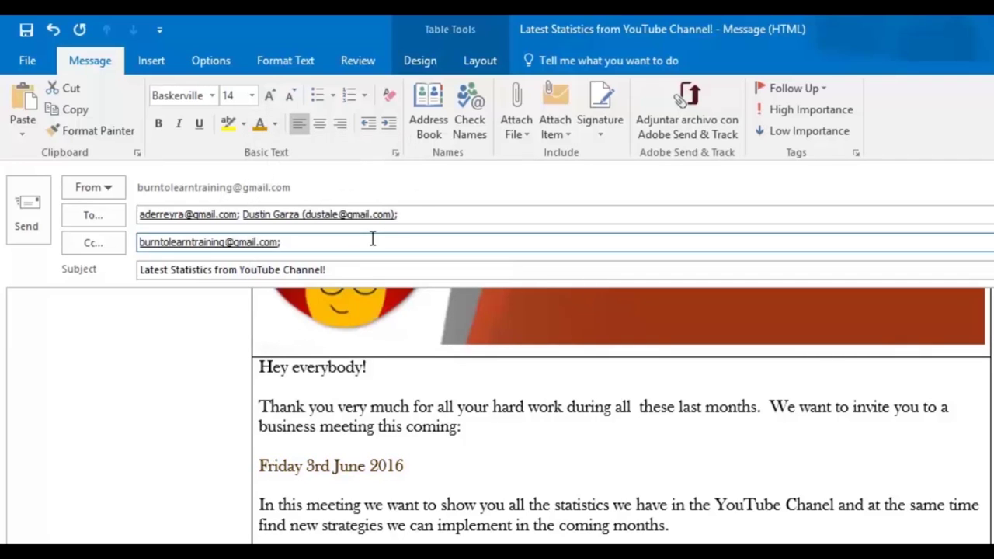
pyautogui.click(251, 96)
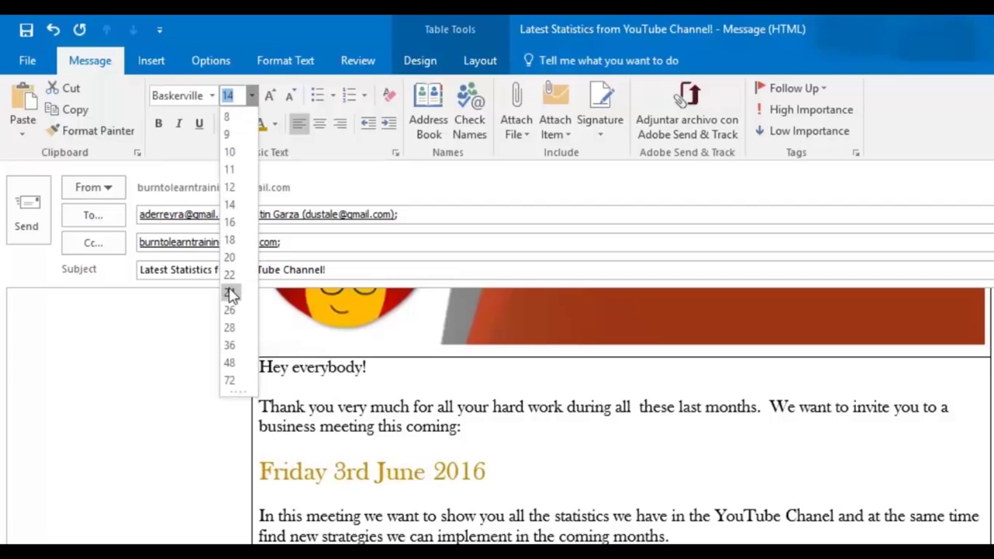
pyautogui.click(231, 344)
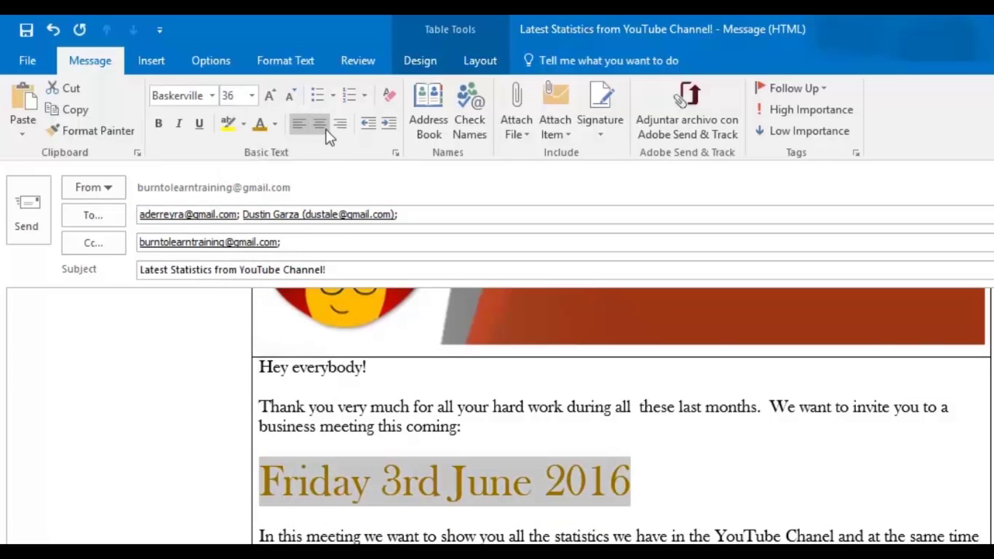
pyautogui.click(320, 125)
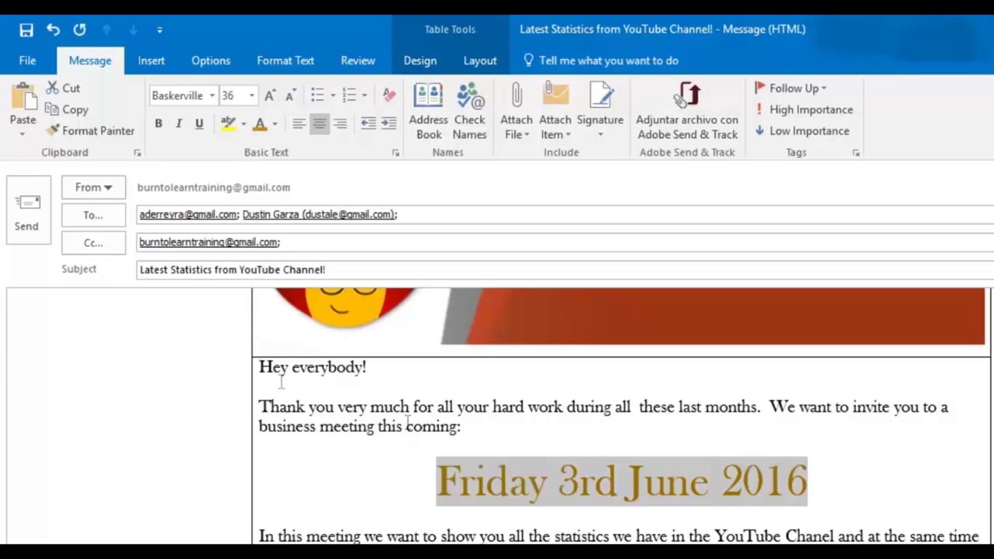
# Step: Add a blank line above the "Hey everybody!" greeting
pyautogui.click(260, 366)
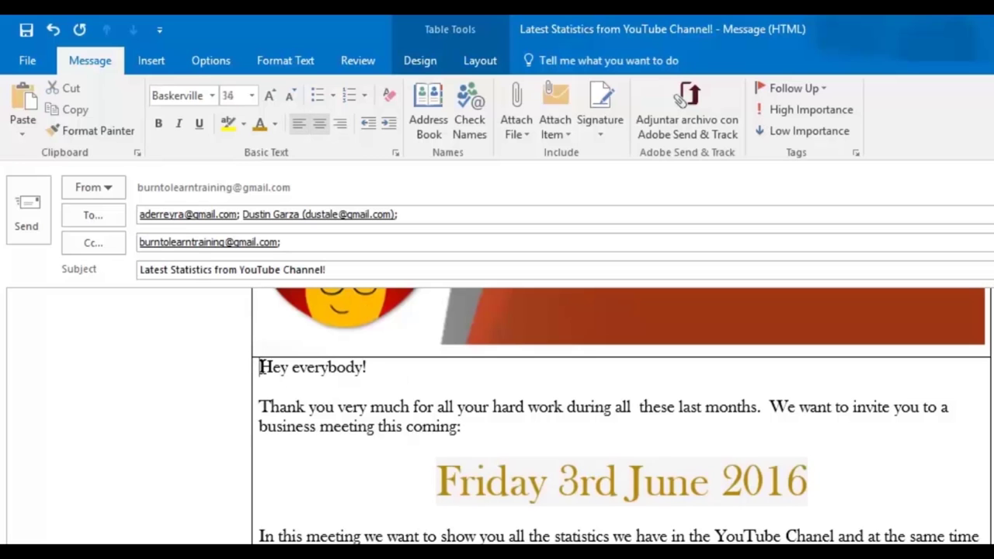
pyautogui.press('Return')
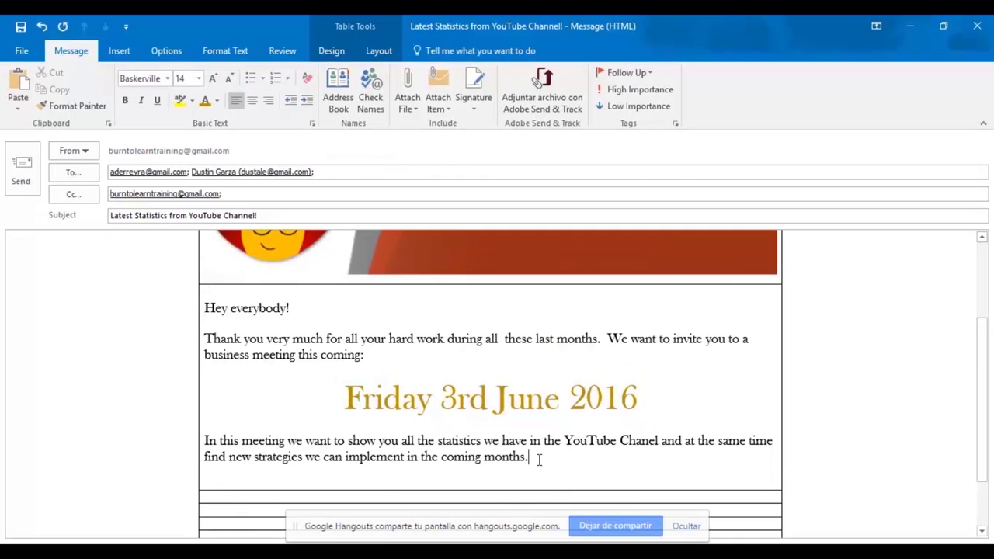
# Step: Shade the fourth table row with the recently used dark red-brown color
pyautogui.scroll(-2, 539, 460)
pyautogui.click(202, 432)
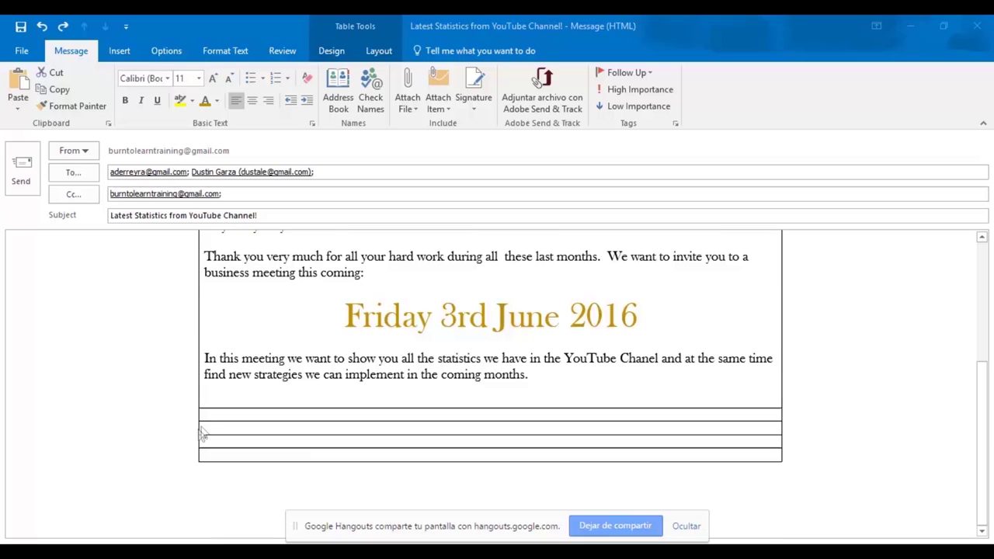
pyautogui.click(201, 432)
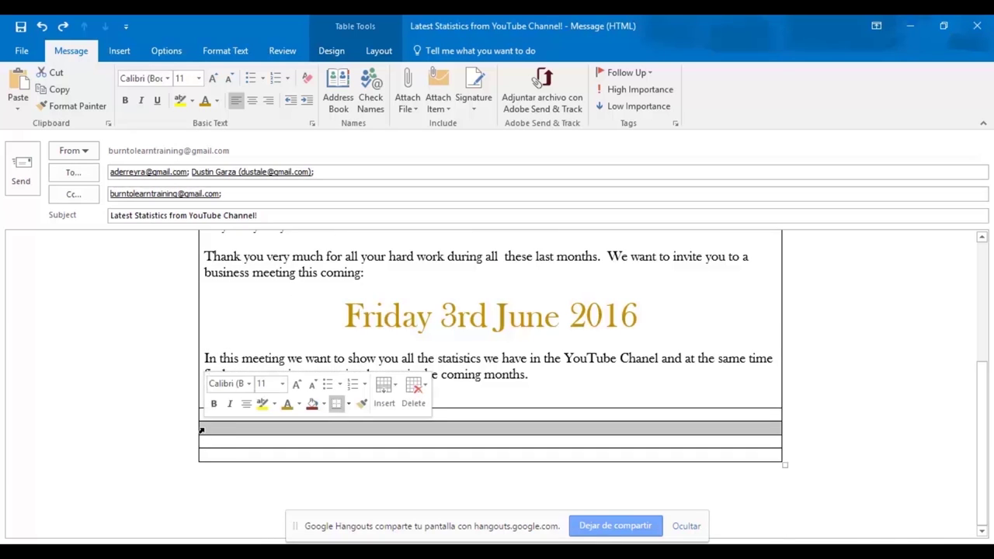
pyautogui.click(325, 405)
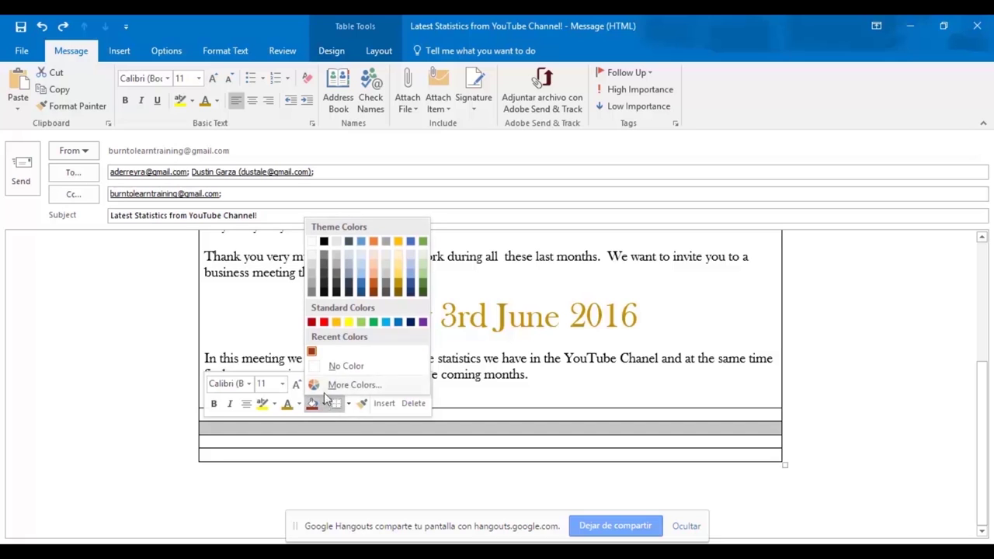
pyautogui.click(311, 354)
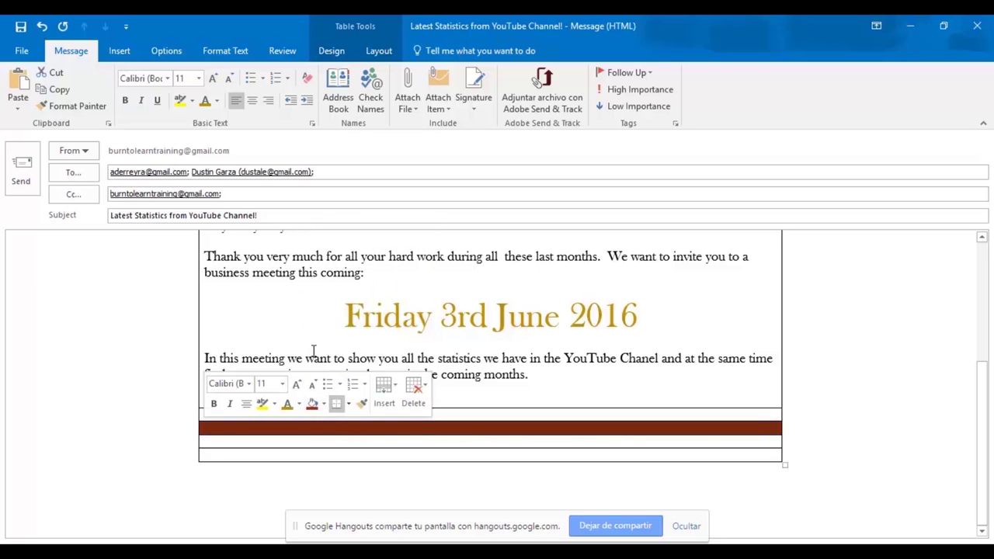
# Step: Insert a standard Pie chart into the red-brown row of the table
pyautogui.click(241, 427)
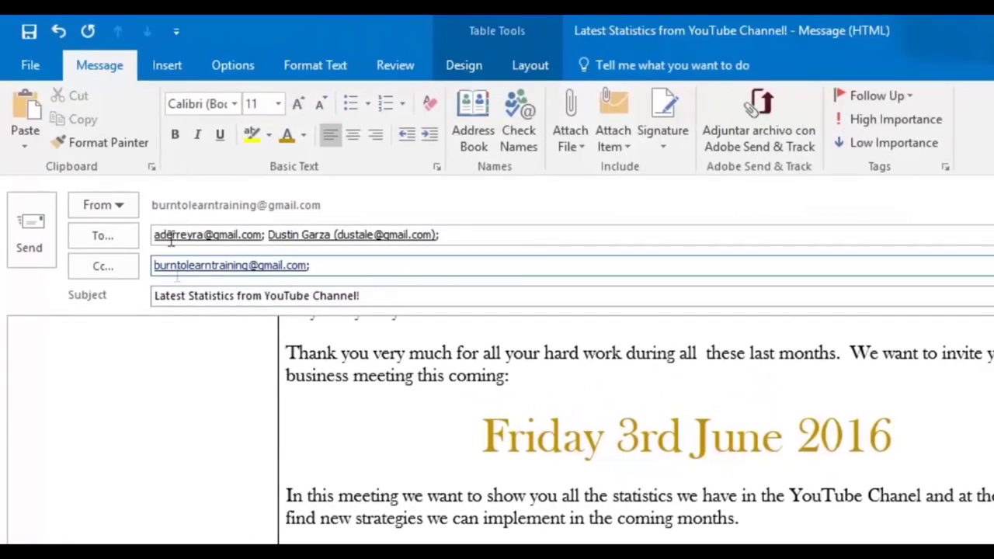
pyautogui.click(173, 67)
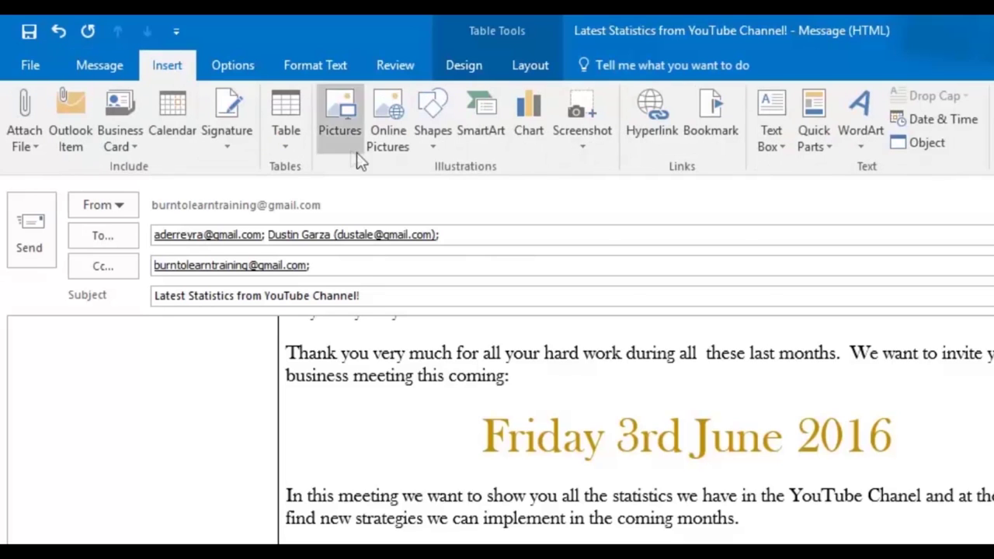
pyautogui.click(525, 126)
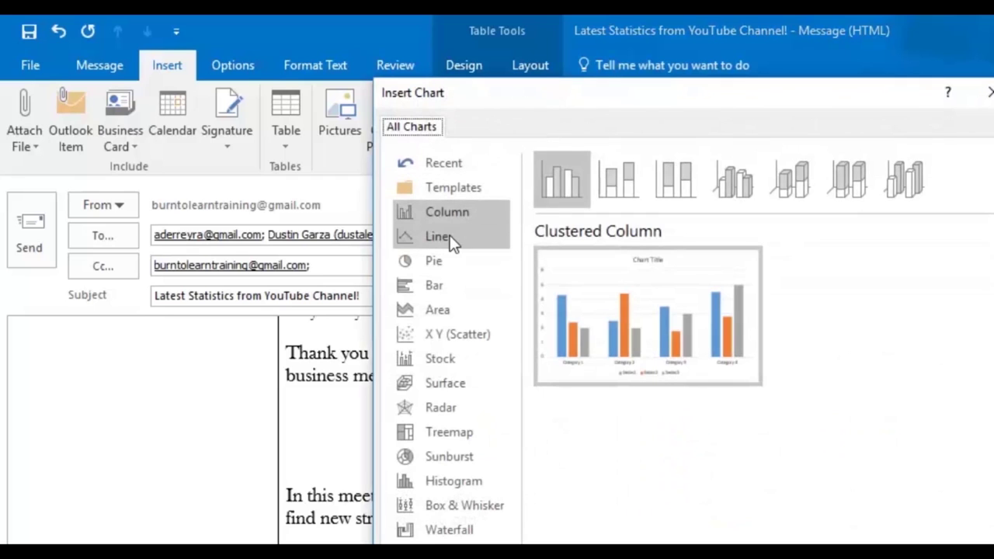
pyautogui.click(450, 241)
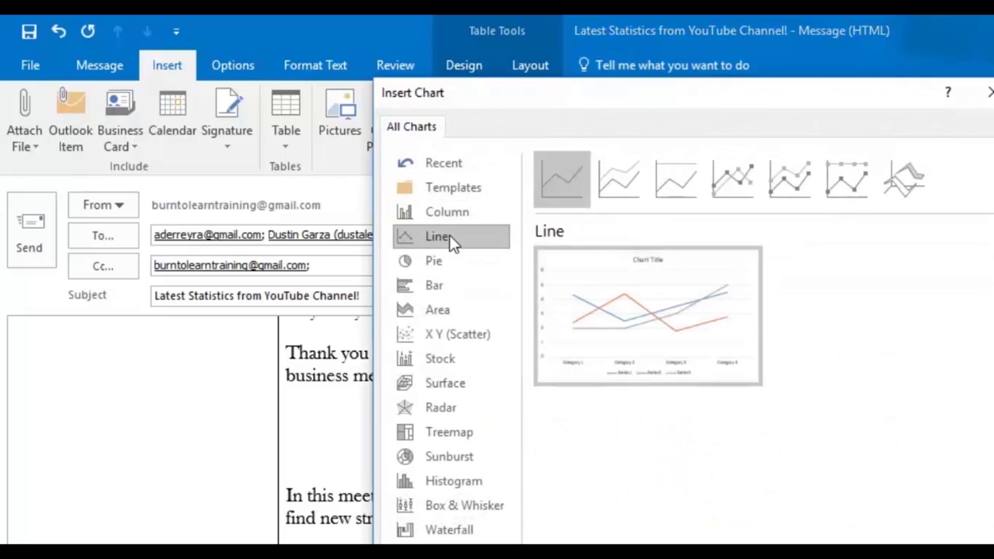
pyautogui.click(435, 285)
pyautogui.click(431, 353)
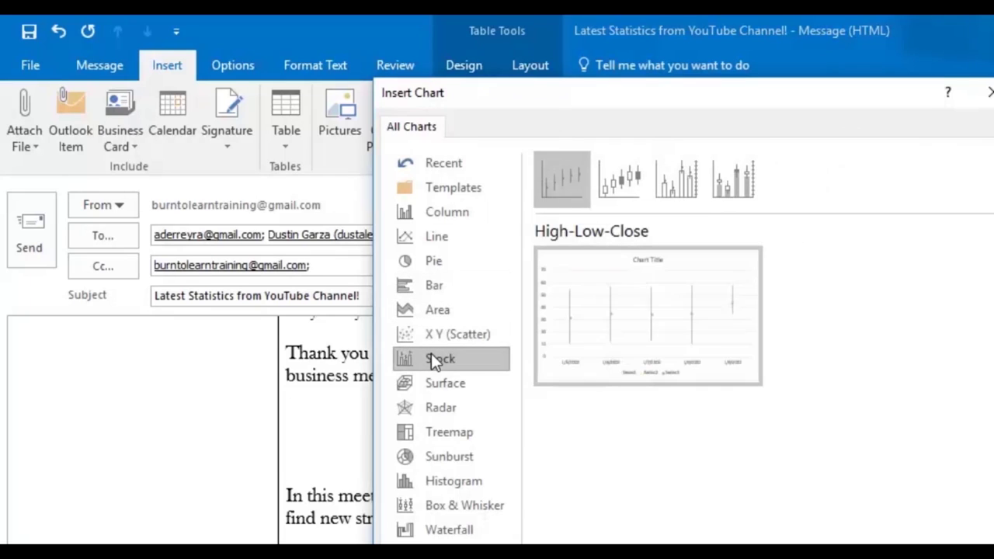
pyautogui.click(430, 386)
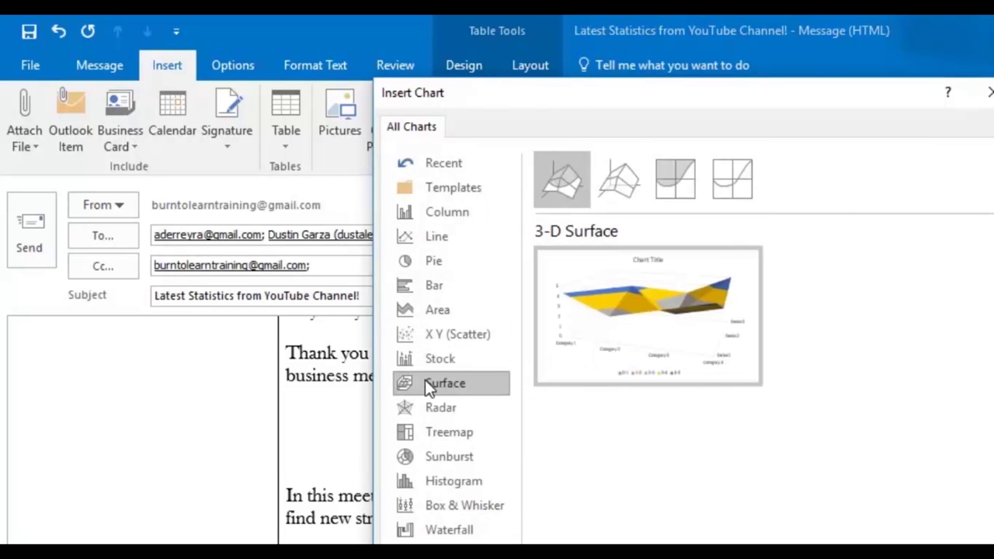
pyautogui.click(435, 262)
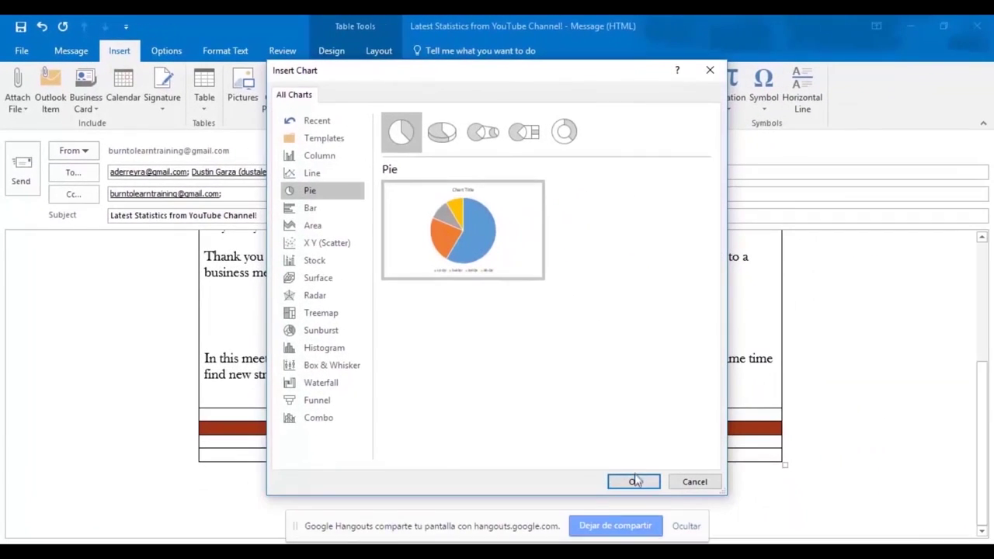
pyautogui.click(634, 482)
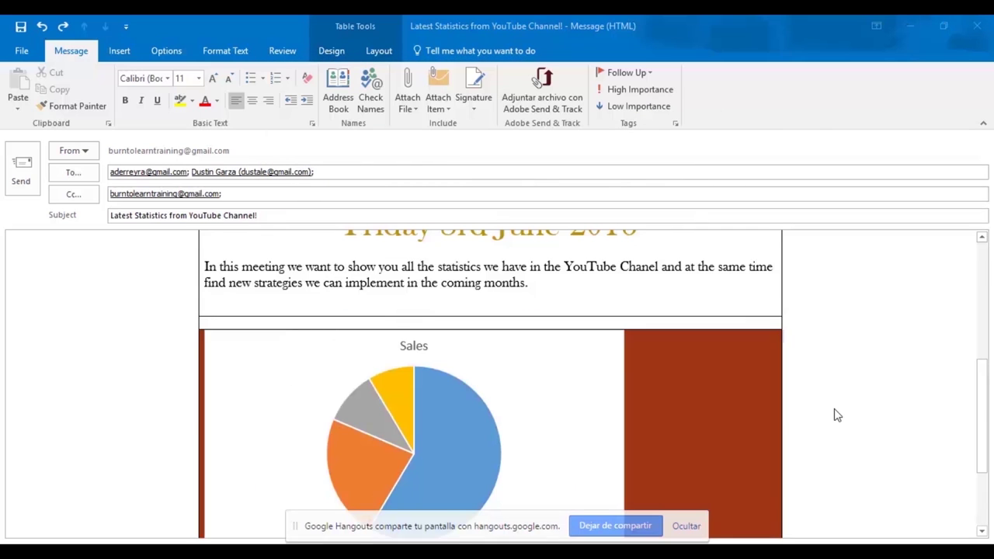
# Step: Center the pie chart in its row and change its white fill to match the red-brown background
pyautogui.scroll(-4, 835, 409)
pyautogui.scroll(1, 833, 409)
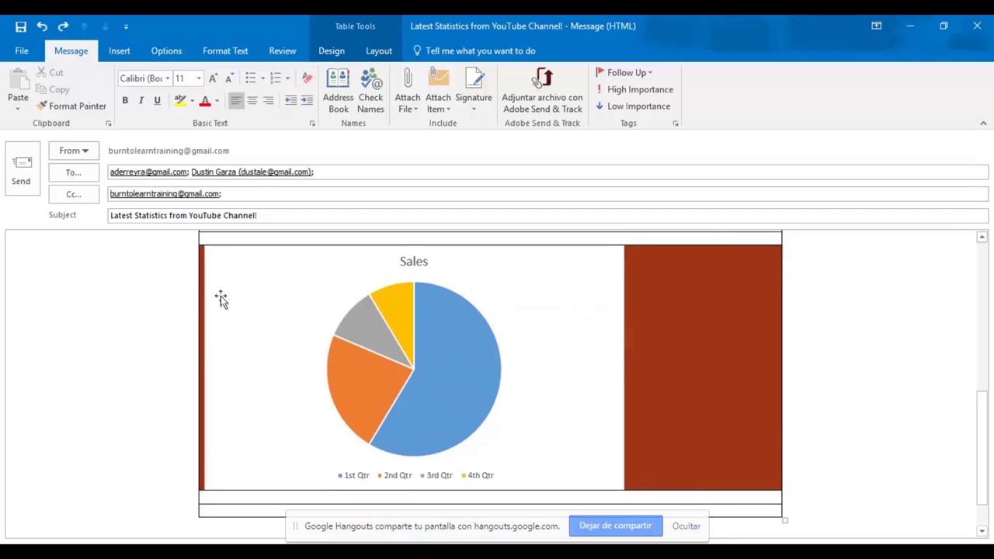
pyautogui.click(221, 296)
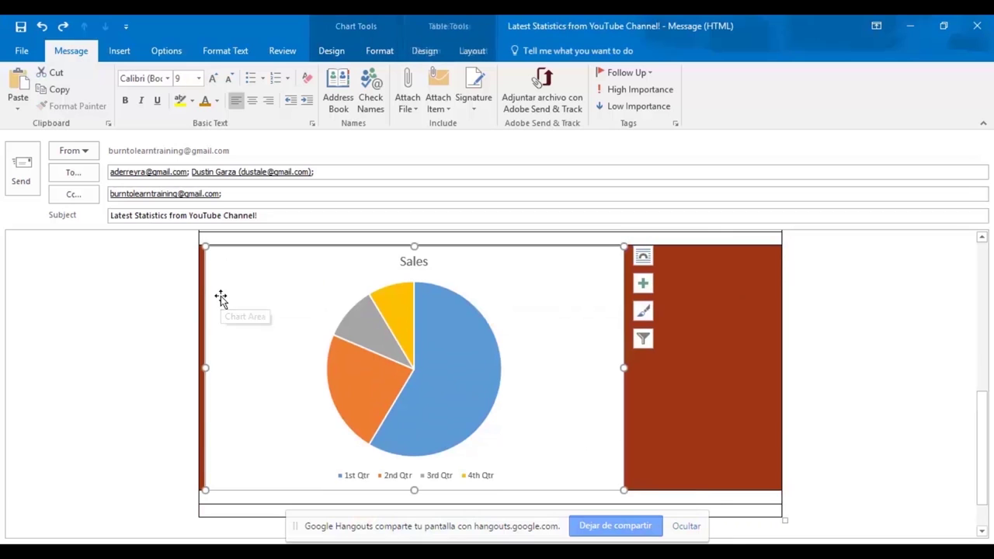
pyautogui.click(254, 105)
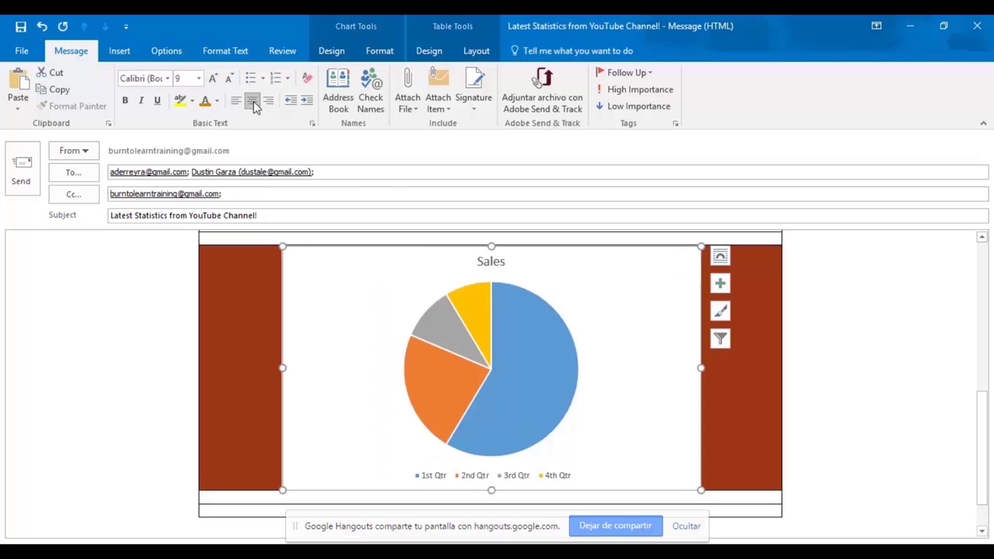
pyautogui.rightClick(286, 434)
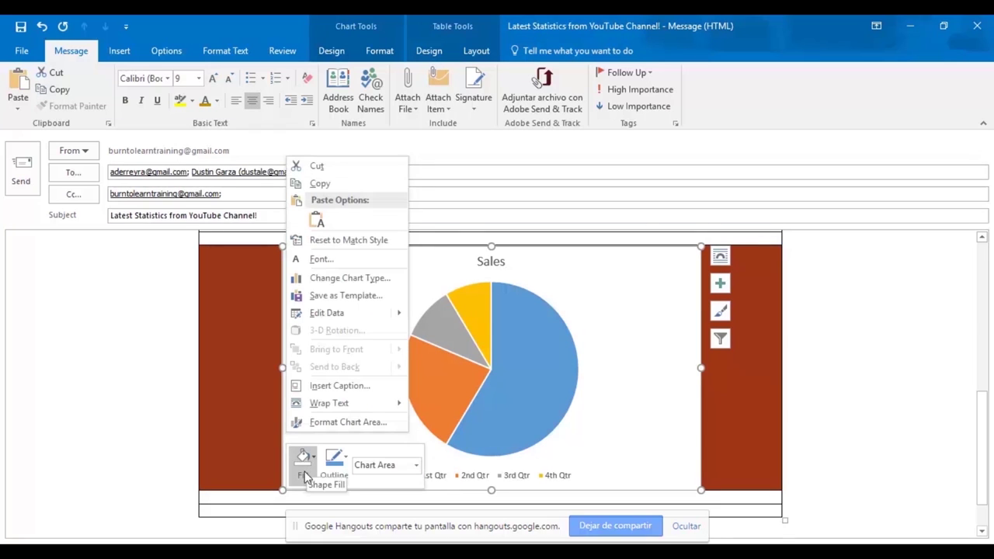
pyautogui.click(303, 458)
# Step: Replace the pie chart's title with "Check this Out!"
pyautogui.click(438, 332)
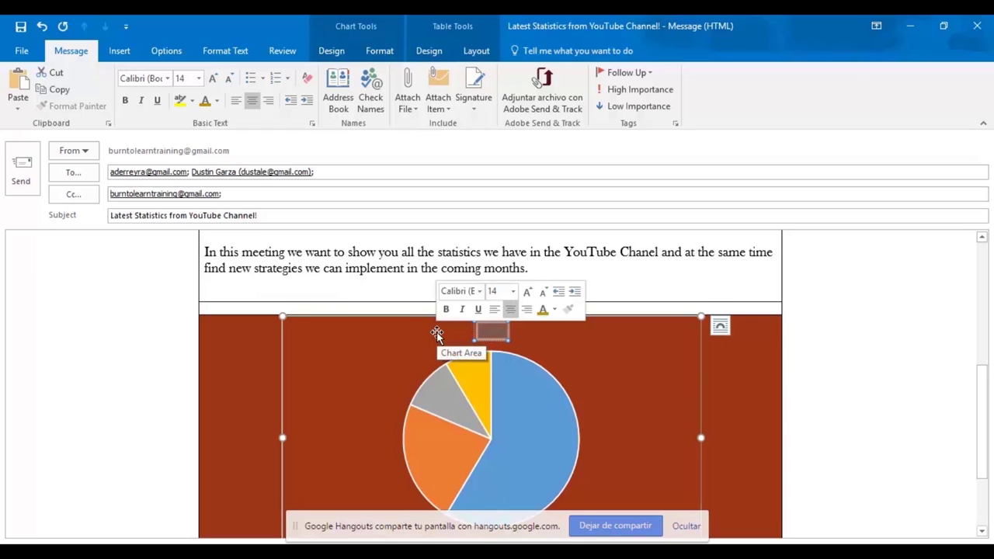
pyautogui.press('Delete')
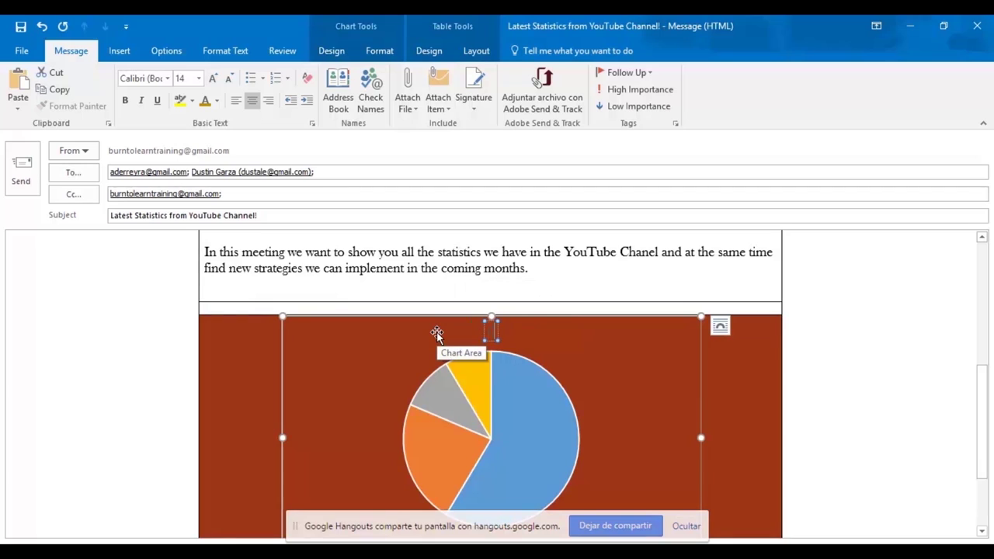
pyautogui.write('YouTube Statis')
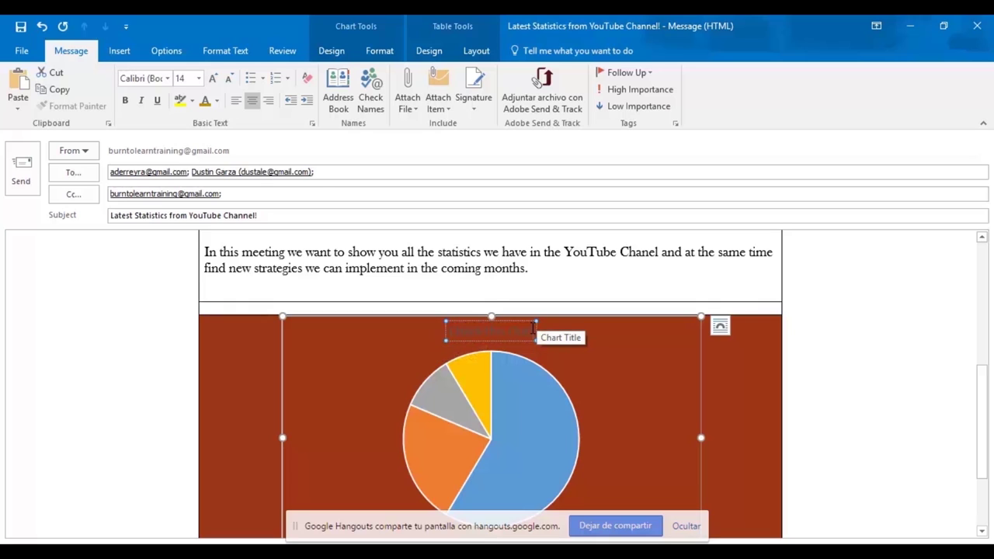
# Step: Format the pie chart's title in yellow at size 20
pyautogui.moveTo(533, 330); pyautogui.dragTo(403, 318)
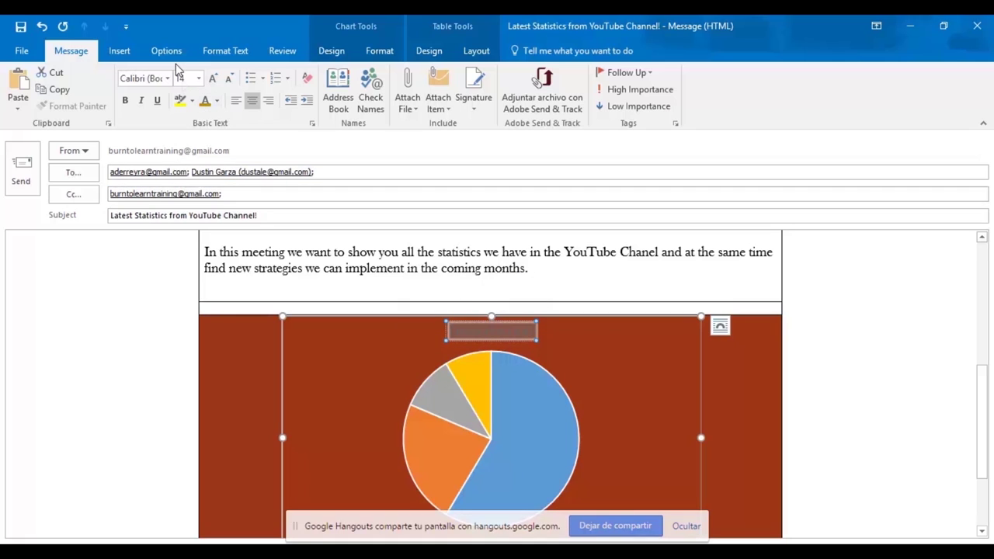
pyautogui.click(216, 102)
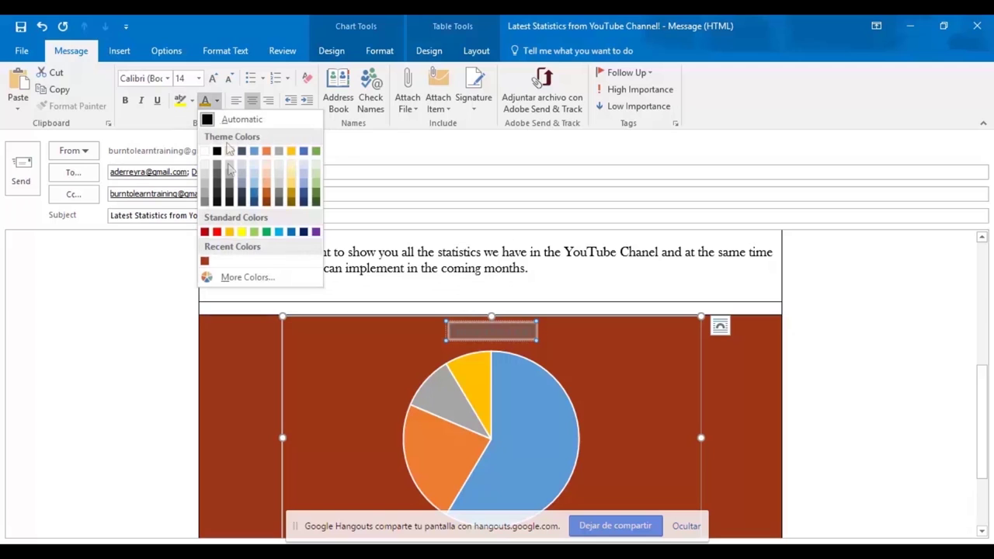
pyautogui.click(243, 231)
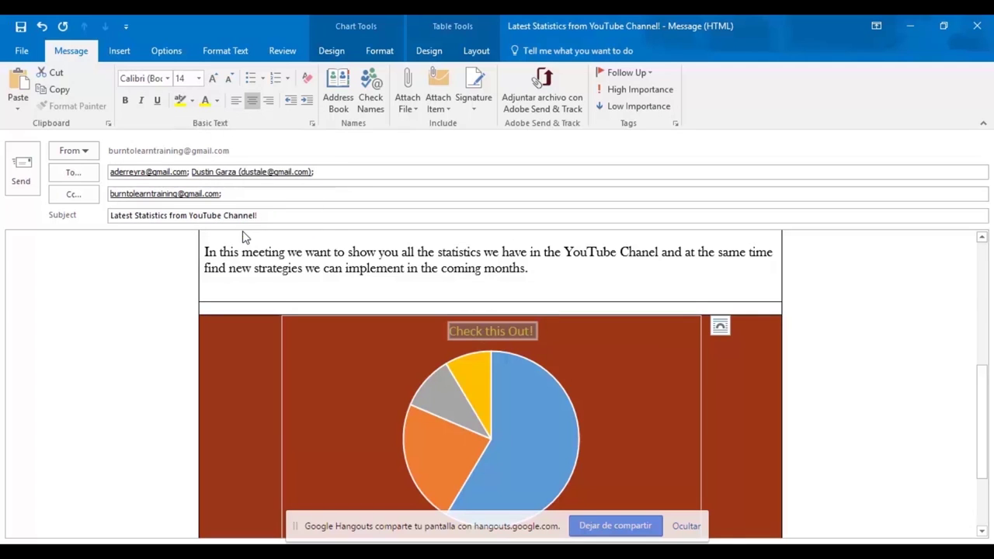
pyautogui.click(199, 78)
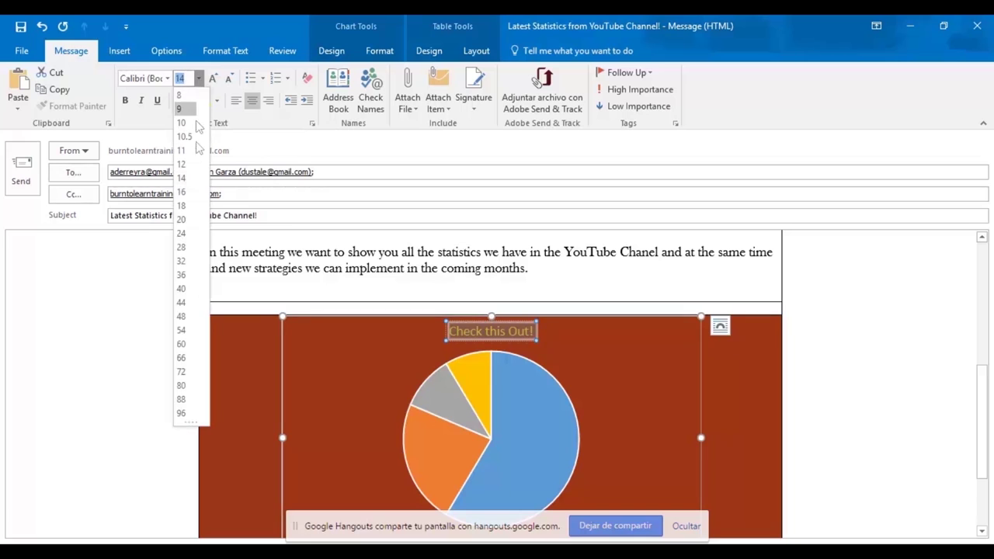
pyautogui.click(181, 221)
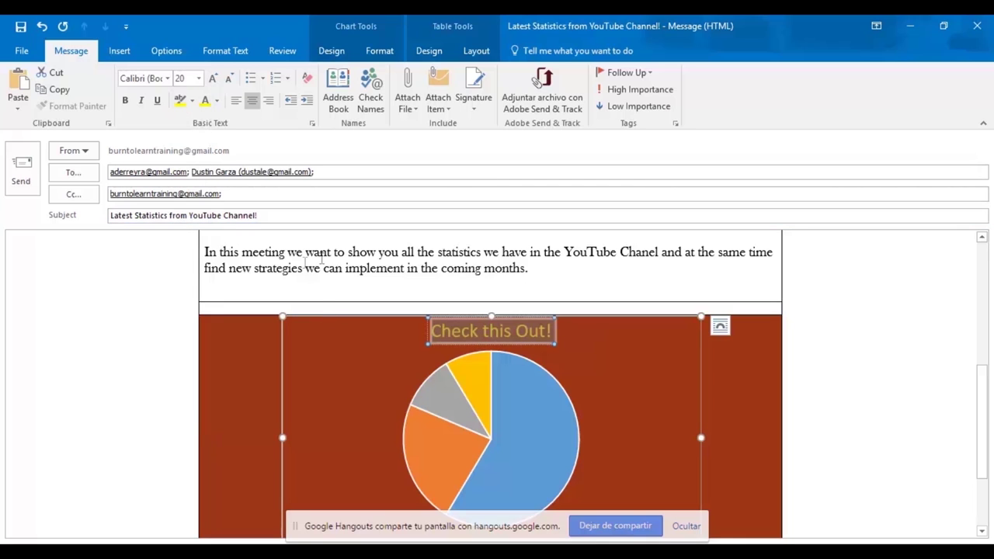
pyautogui.click(614, 366)
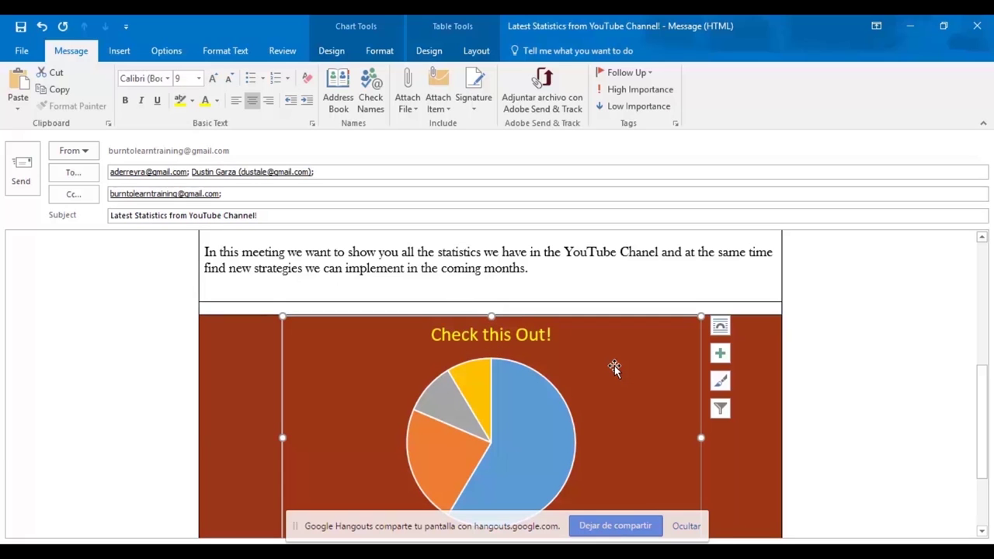
# Step: Insert the saved Burntolearn signature into the message
pyautogui.scroll(-2, 614, 366)
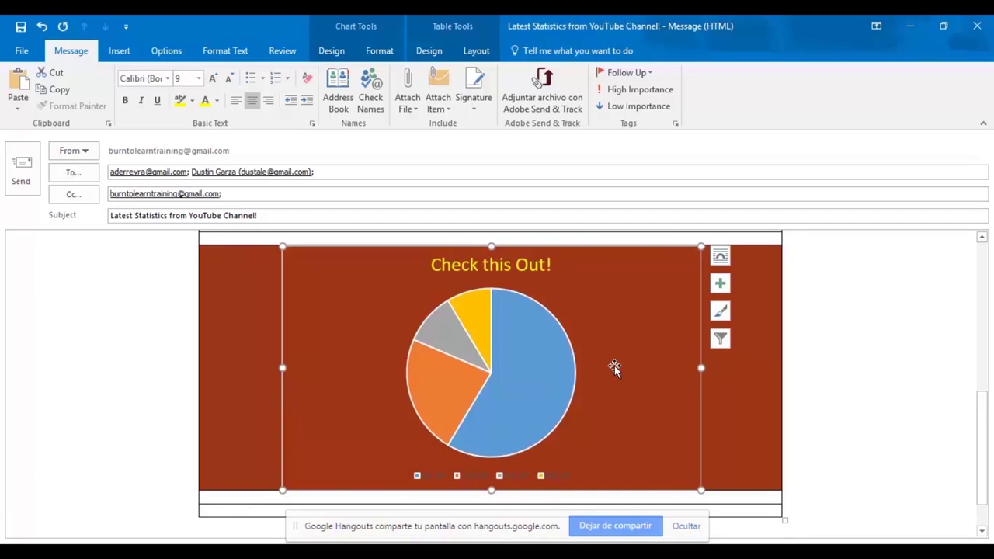
pyautogui.scroll(2, 614, 366)
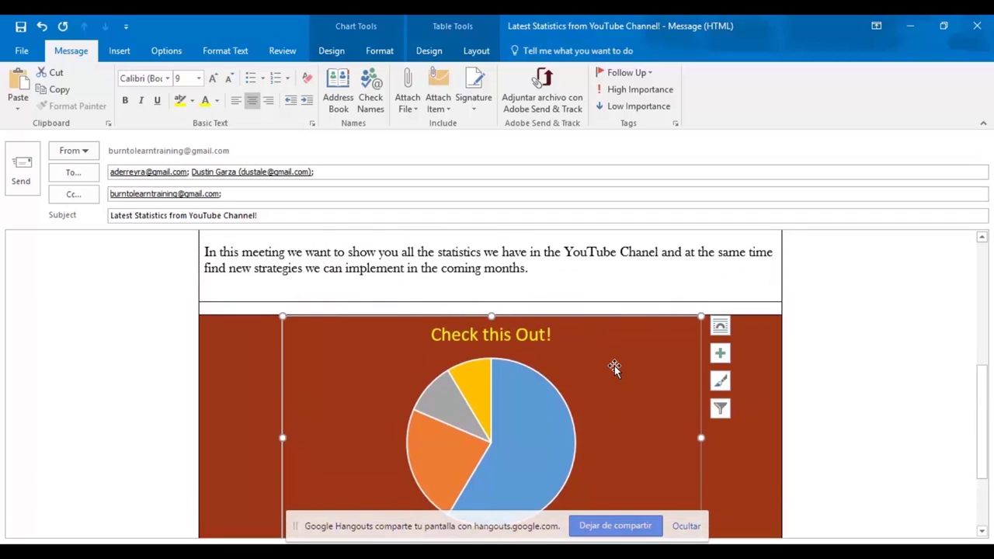
pyautogui.scroll(-4, 614, 366)
pyautogui.click(236, 442)
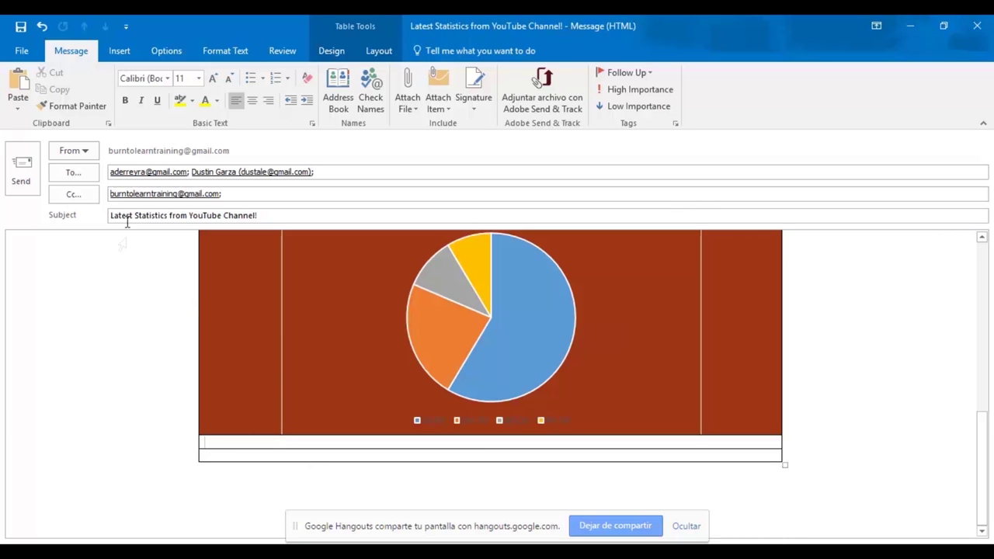
pyautogui.click(122, 55)
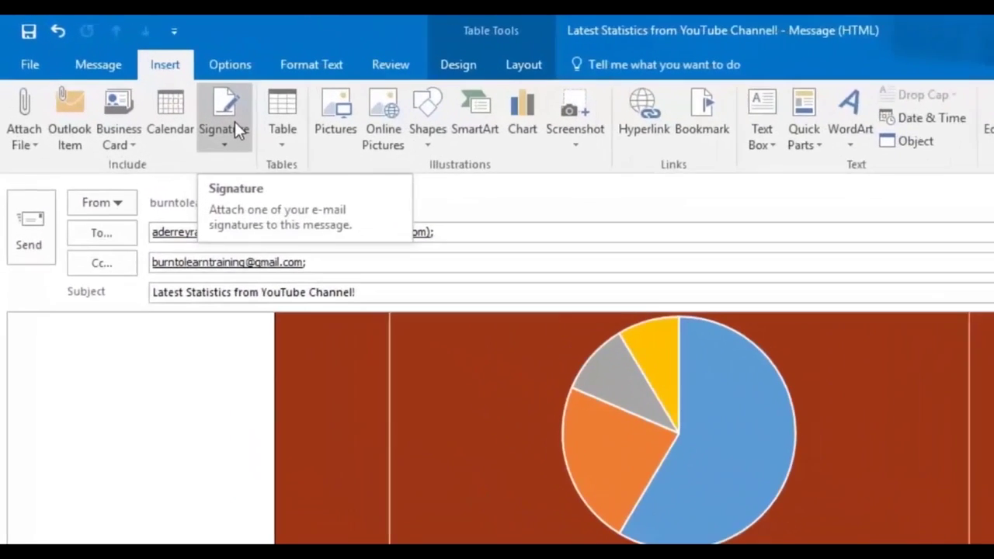
pyautogui.click(194, 113)
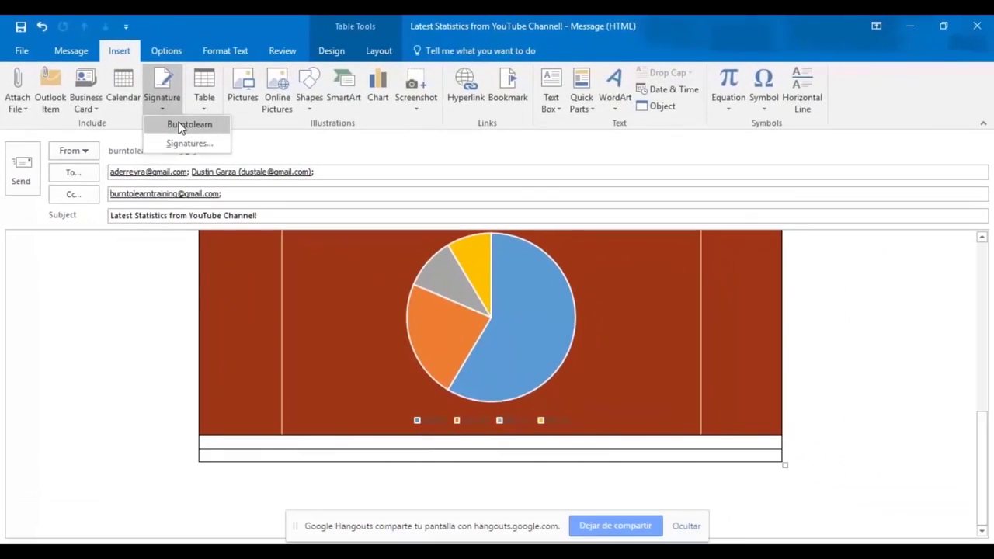
pyautogui.click(181, 125)
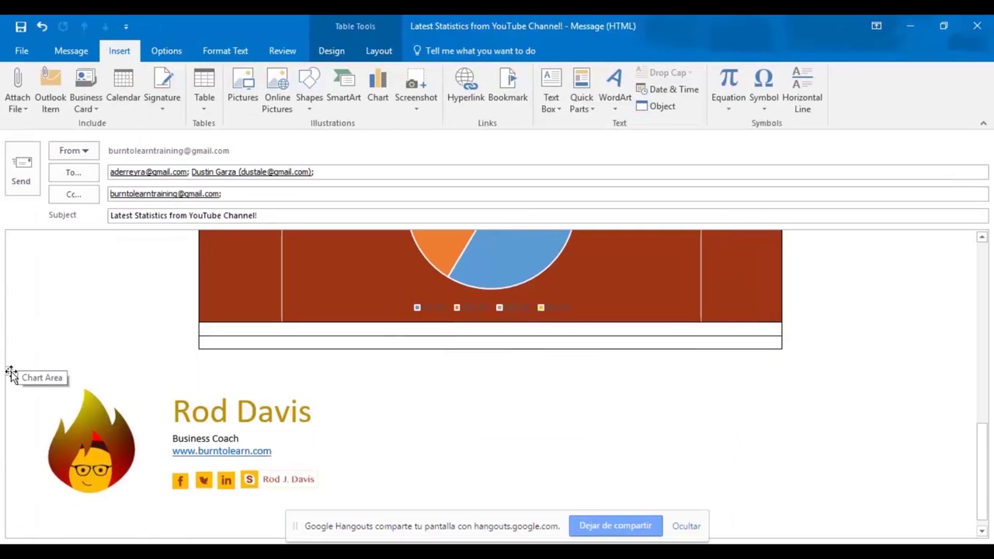
# Step: Move the signature block from below the table into the empty row directly beneath the chart
pyautogui.click(11, 370)
pyautogui.hotkey('ctrl', 'x')
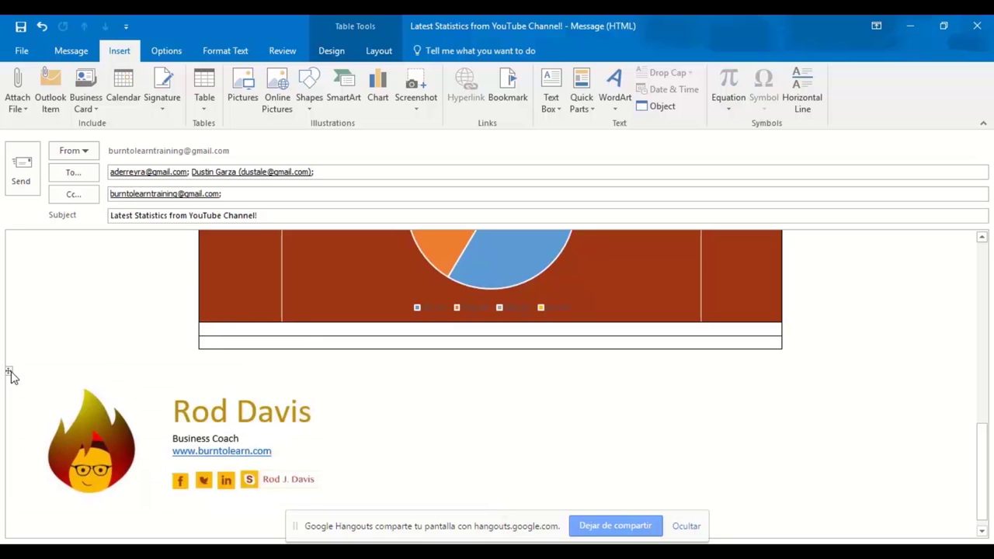
pyautogui.click(218, 455)
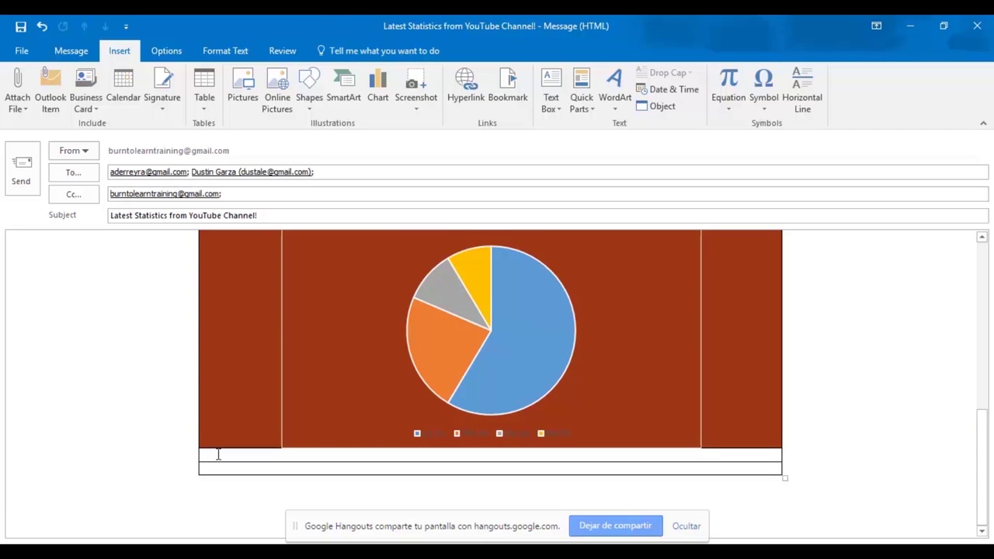
pyautogui.hotkey('ctrl', 'v')
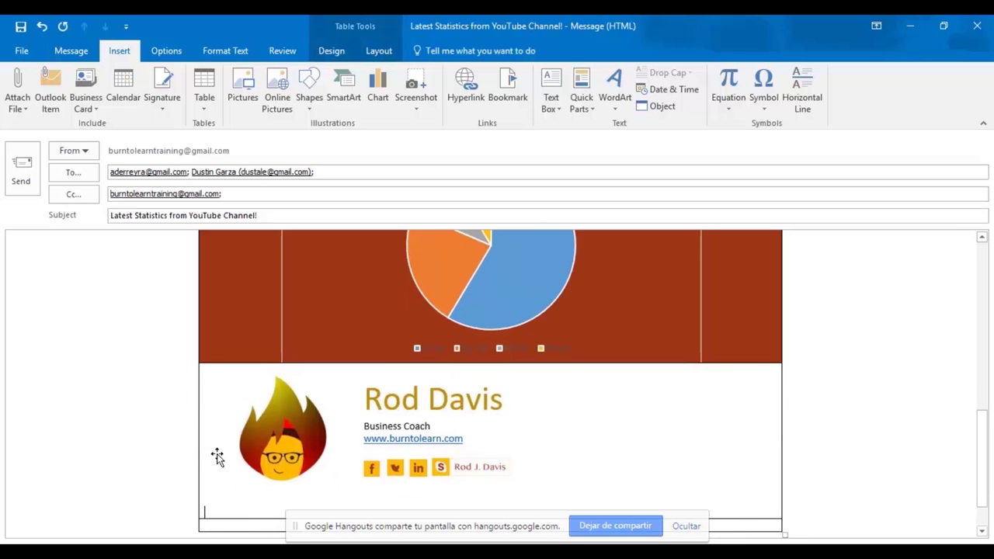
pyautogui.click(834, 416)
pyautogui.scroll(-1, 834, 416)
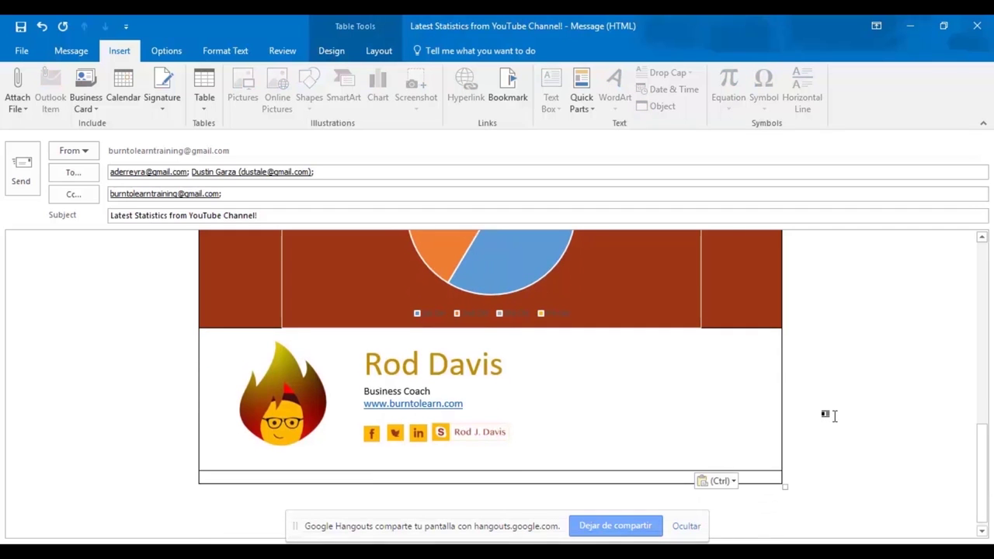
pyautogui.click(707, 420)
# Step: Shade the narrow empty table row above the chart in dark gold
pyautogui.scroll(5, 207, 281)
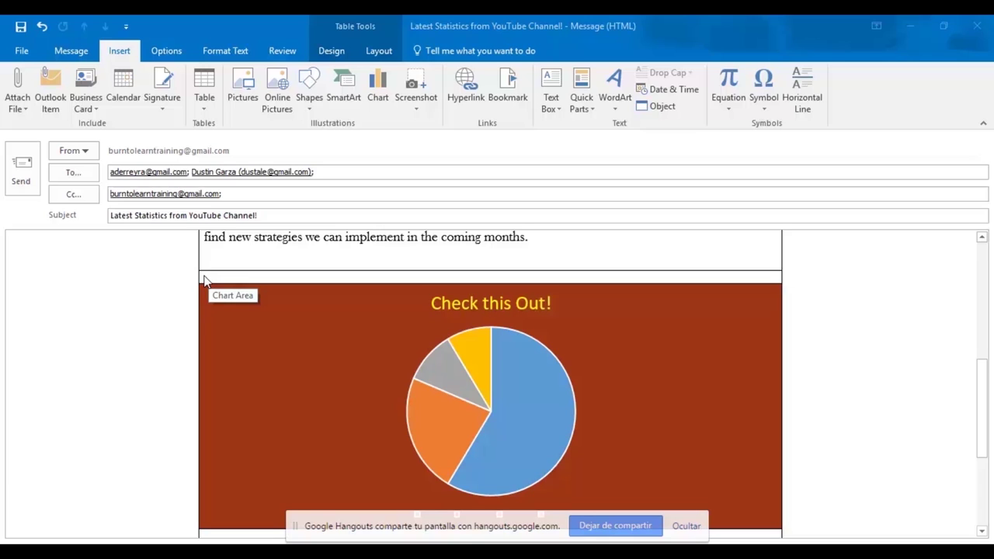
pyautogui.click(200, 280)
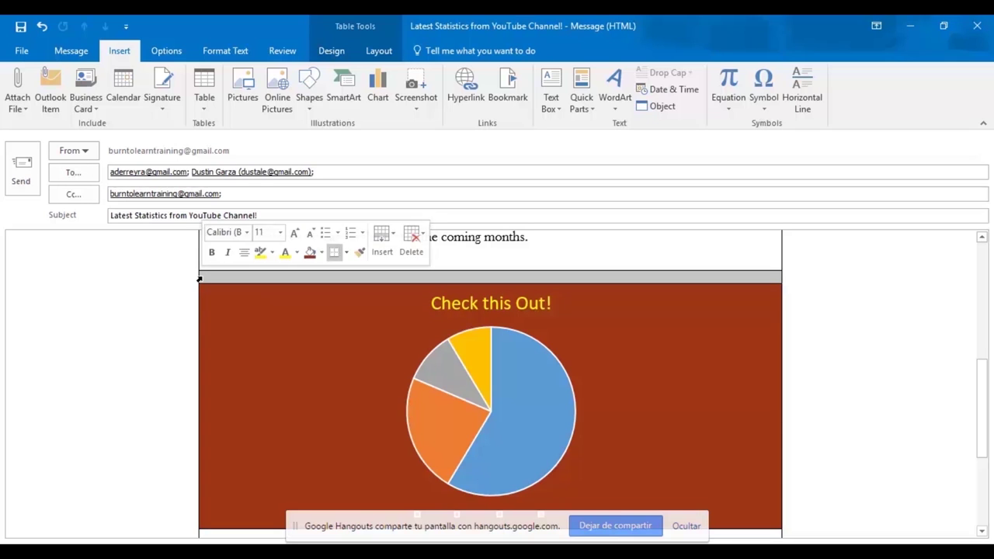
pyautogui.click(322, 253)
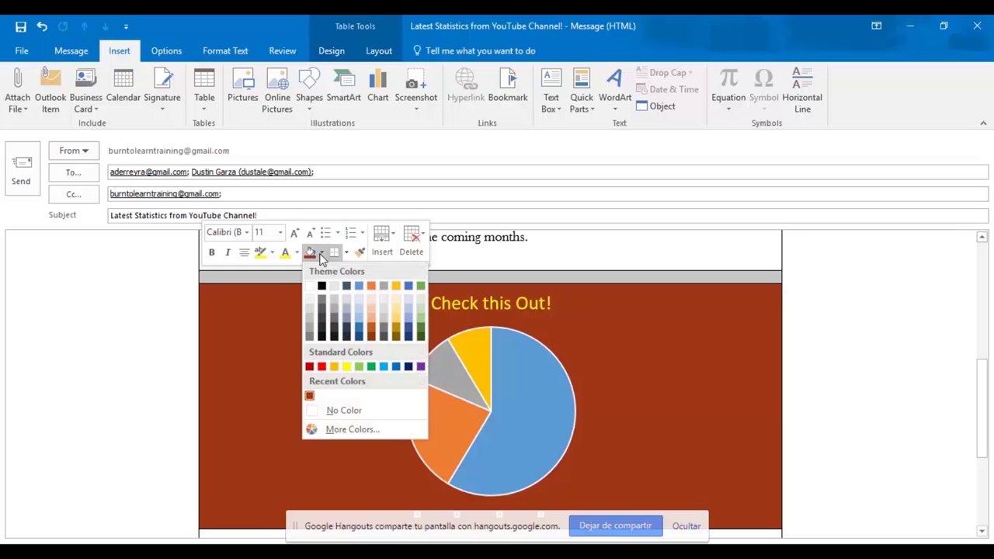
pyautogui.click(335, 365)
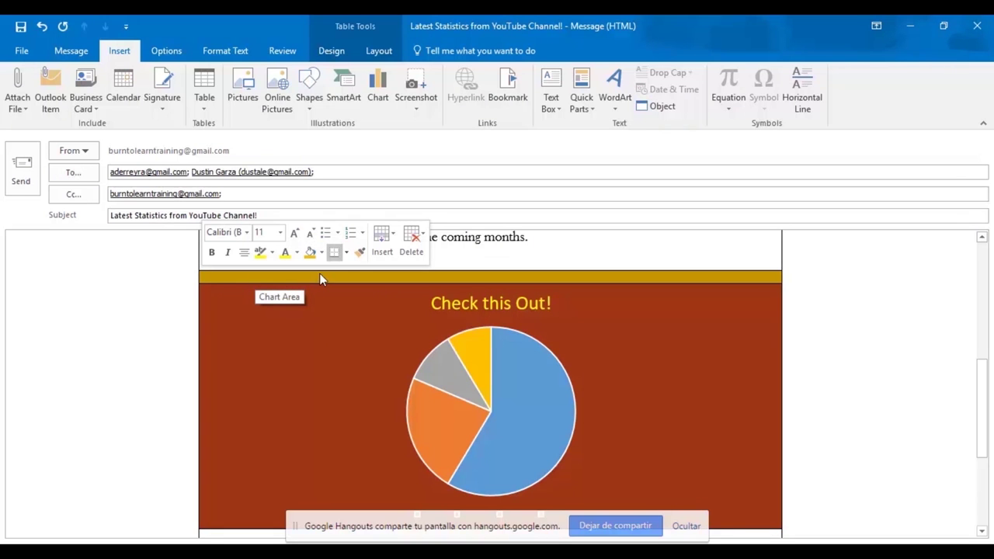
# Step: Shade the narrow empty table row beneath the signature in the same gold as the row above the chart
pyautogui.click(505, 308)
pyautogui.scroll(-5, 504, 308)
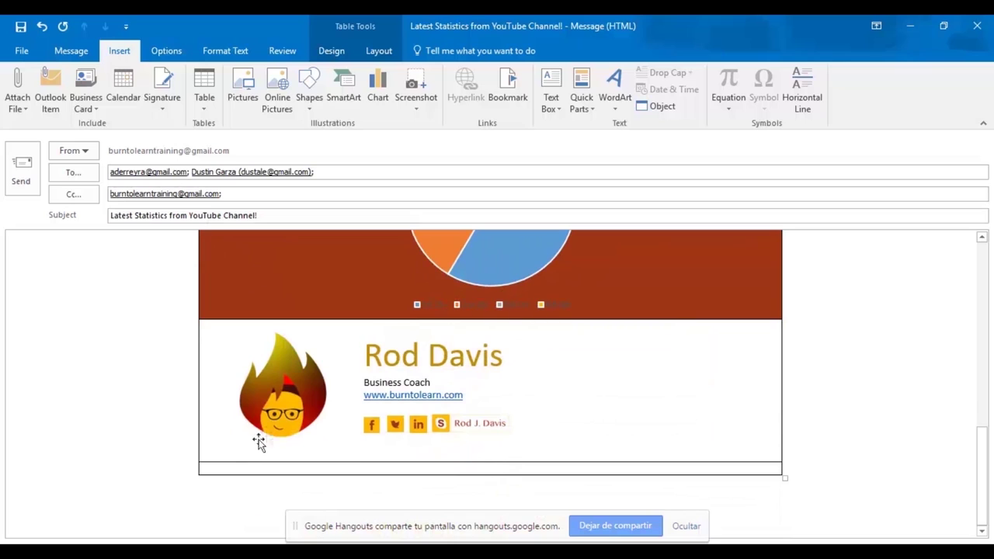
pyautogui.click(200, 469)
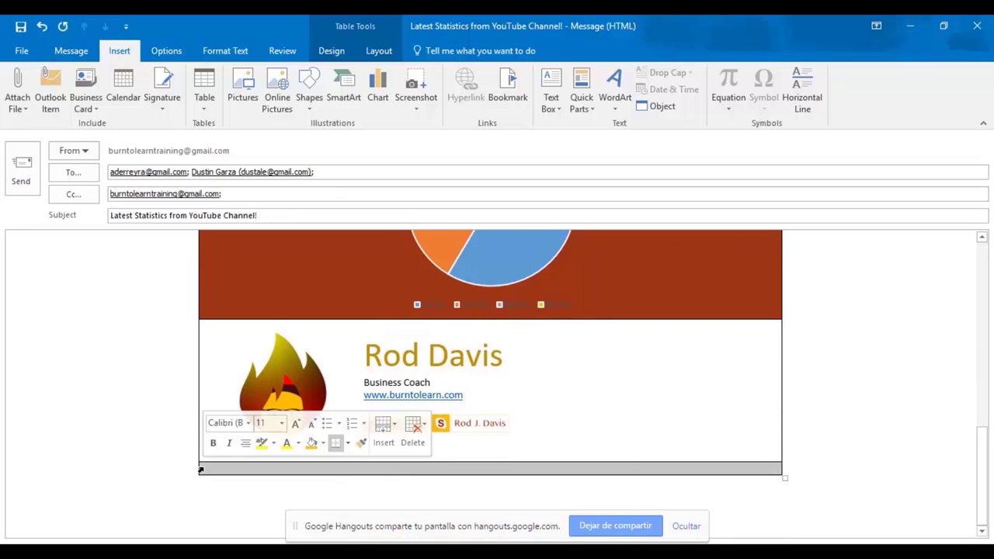
pyautogui.click(322, 444)
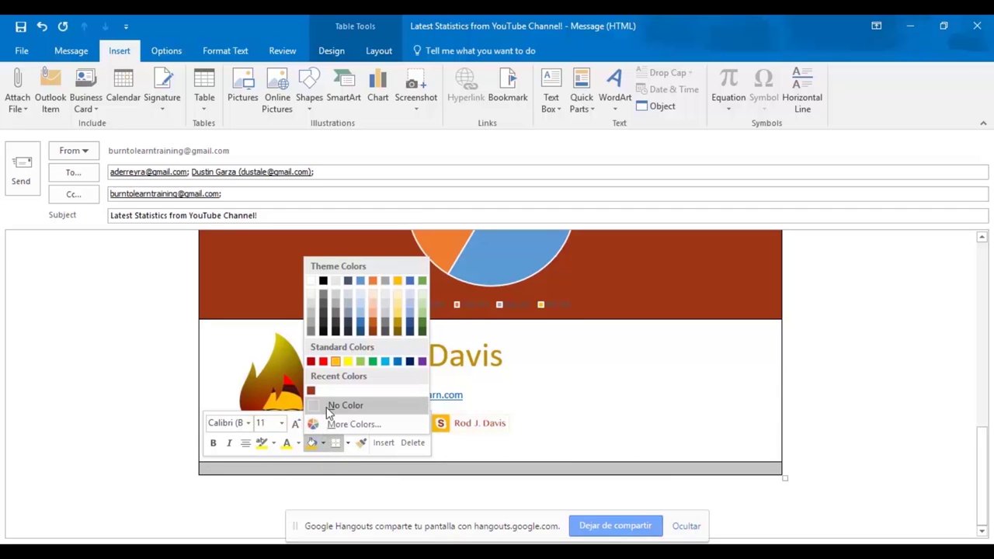
pyautogui.click(334, 361)
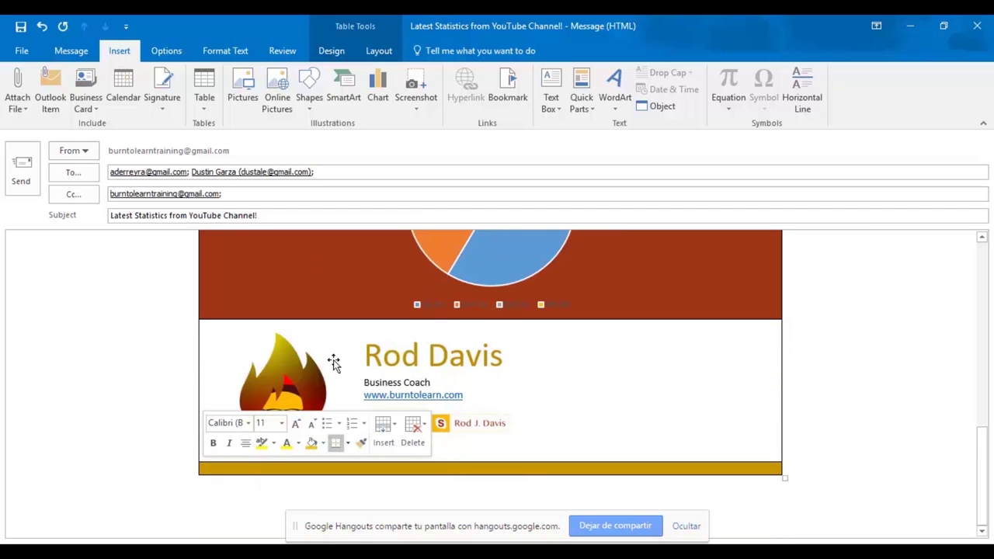
pyautogui.click(841, 418)
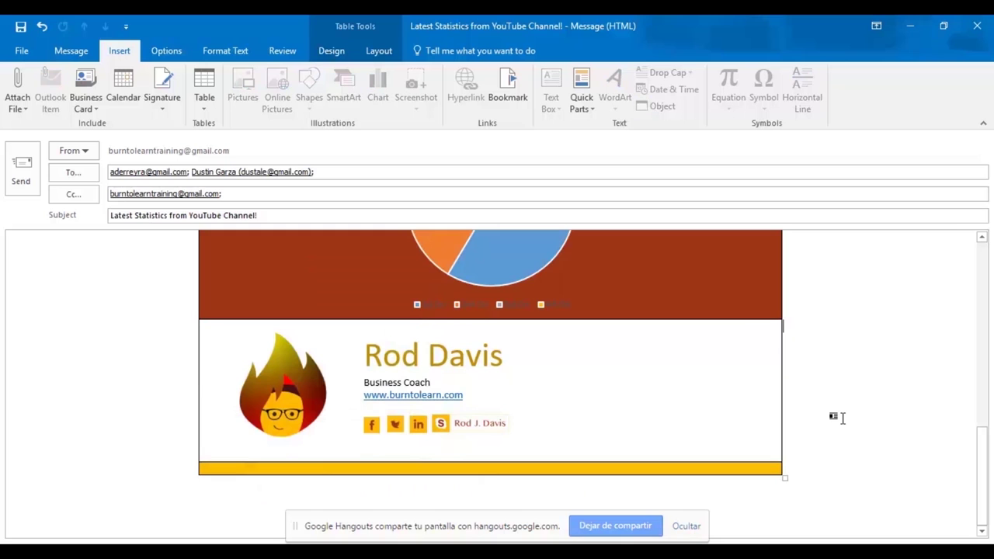
# Step: Remove all borders from the entire layout table, from the banner down to the last gold row
pyautogui.scroll(5, 840, 418)
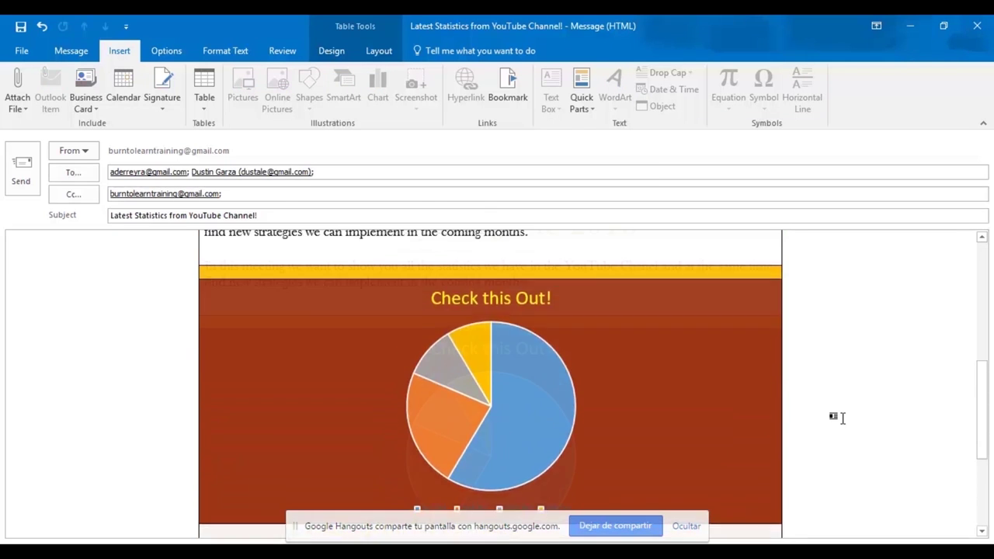
pyautogui.scroll(8, 840, 417)
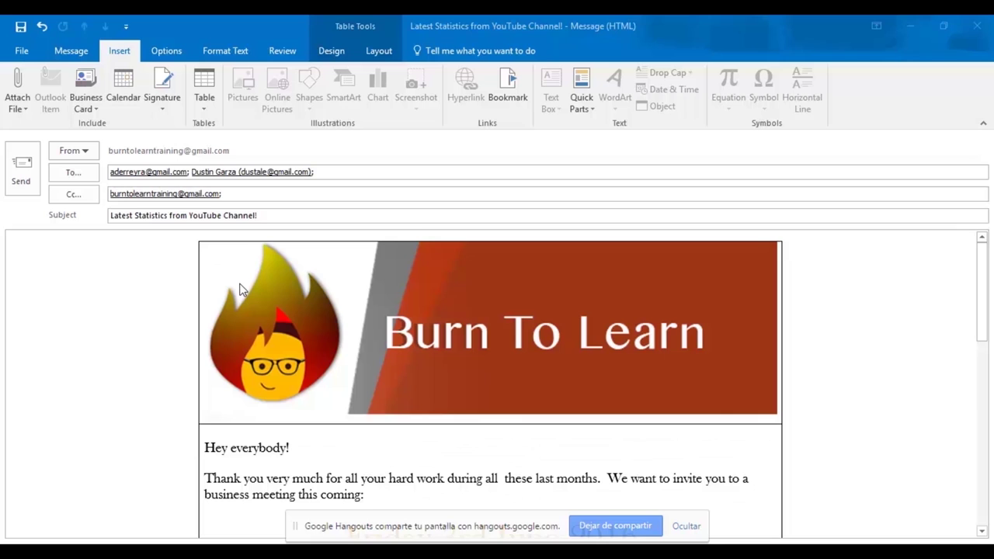
pyautogui.click(193, 243)
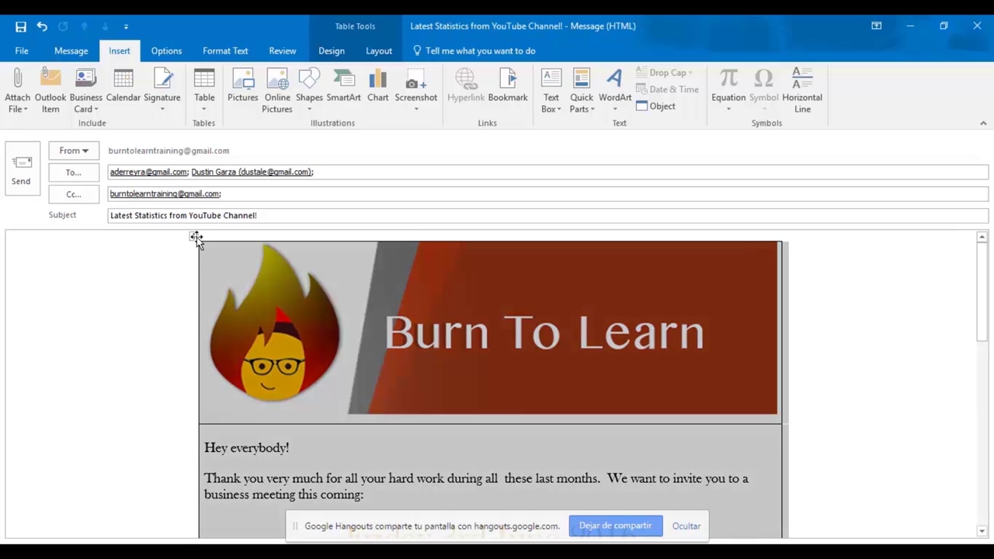
pyautogui.click(195, 237)
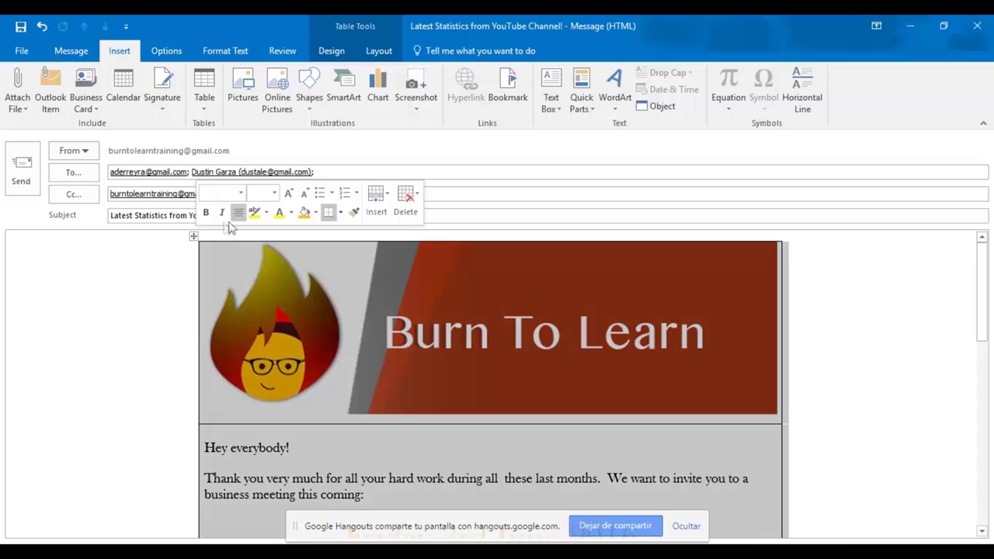
pyautogui.click(341, 213)
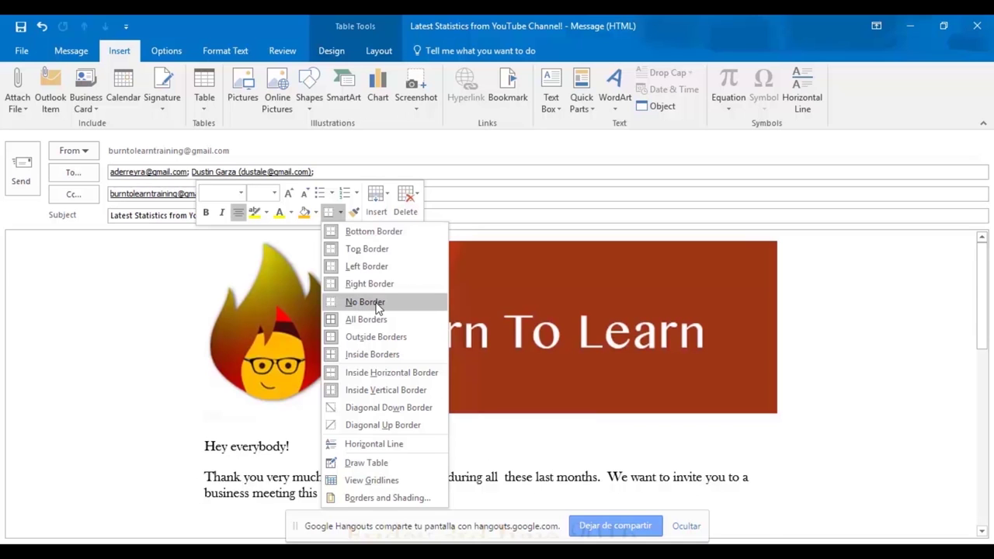
pyautogui.click(377, 303)
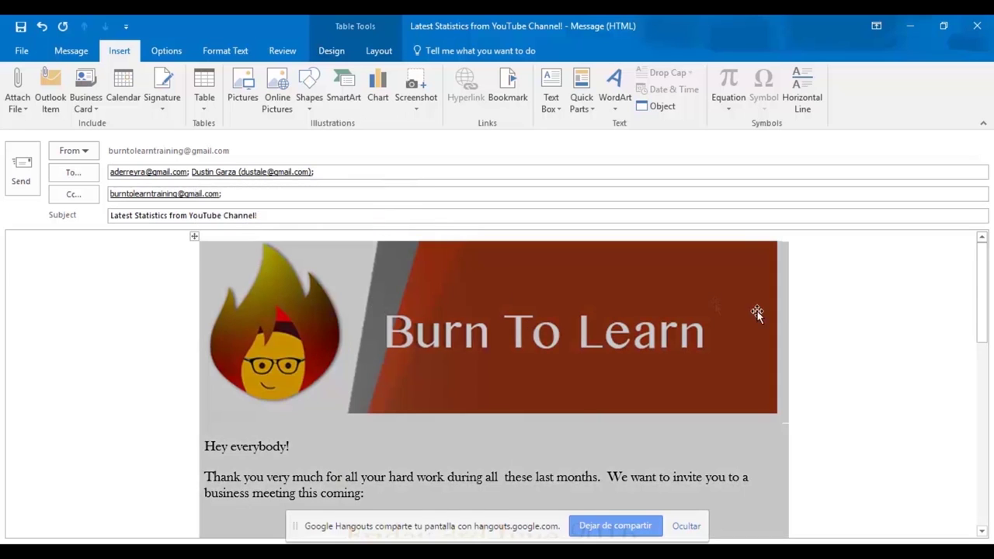
pyautogui.click(870, 325)
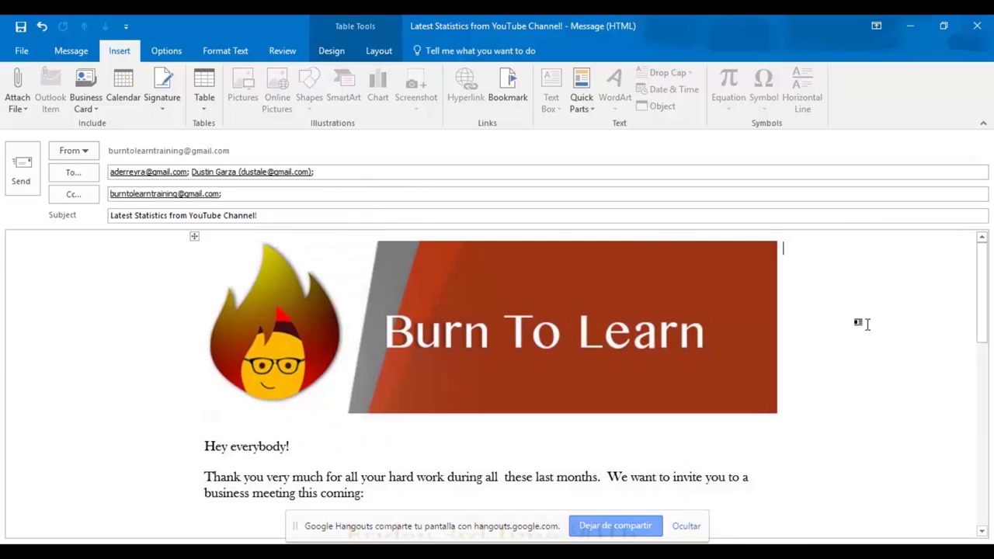
# Step: Review the finished message from banner to signature and send it to its recipients
pyautogui.scroll(-3, 868, 324)
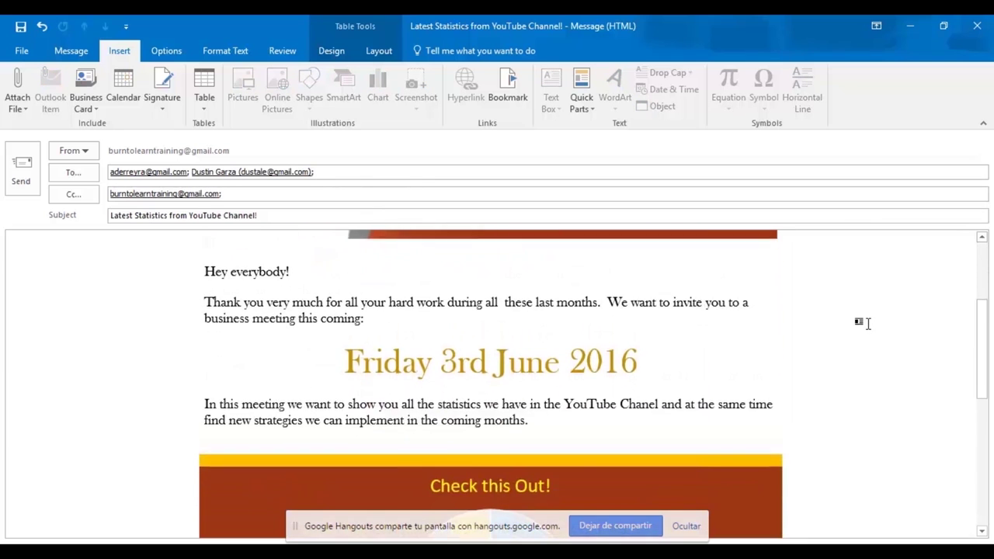
pyautogui.scroll(-1, 868, 324)
pyautogui.scroll(-1, 868, 324)
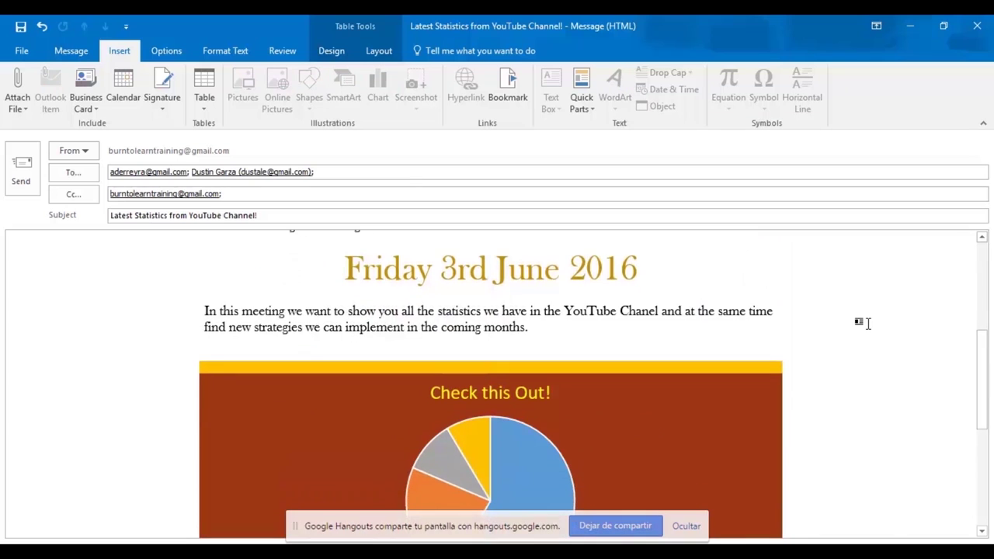
pyautogui.scroll(-3, 867, 324)
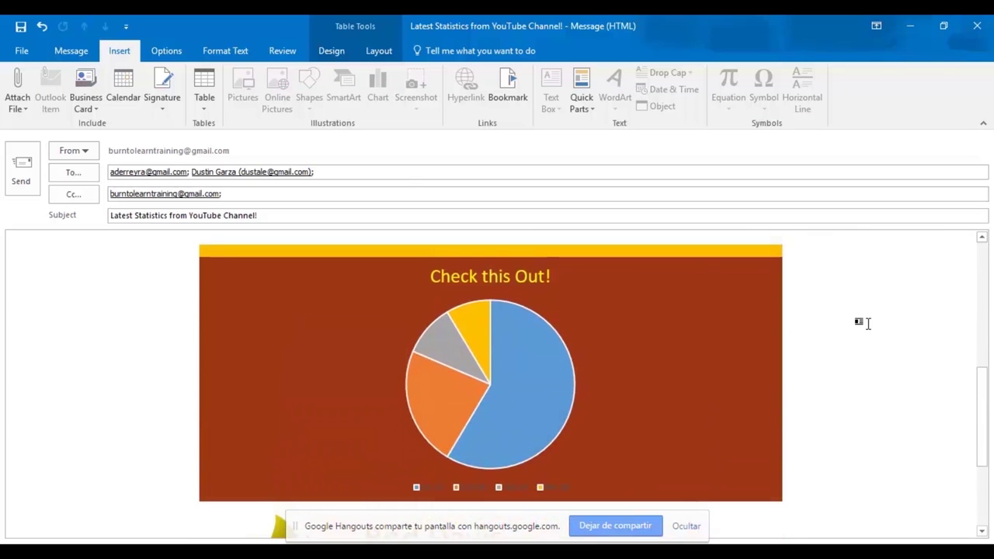
pyautogui.scroll(-1, 867, 324)
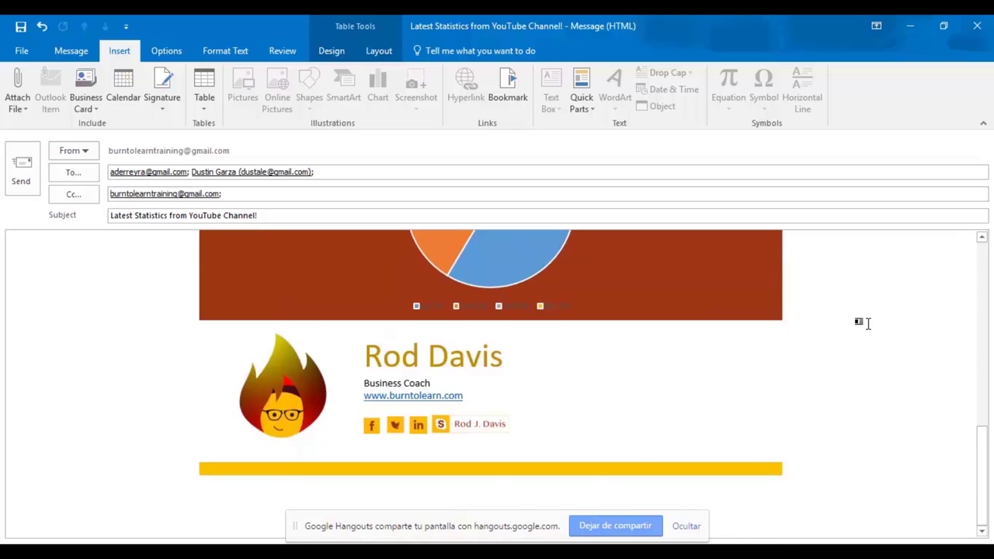
pyautogui.scroll(15, 870, 334)
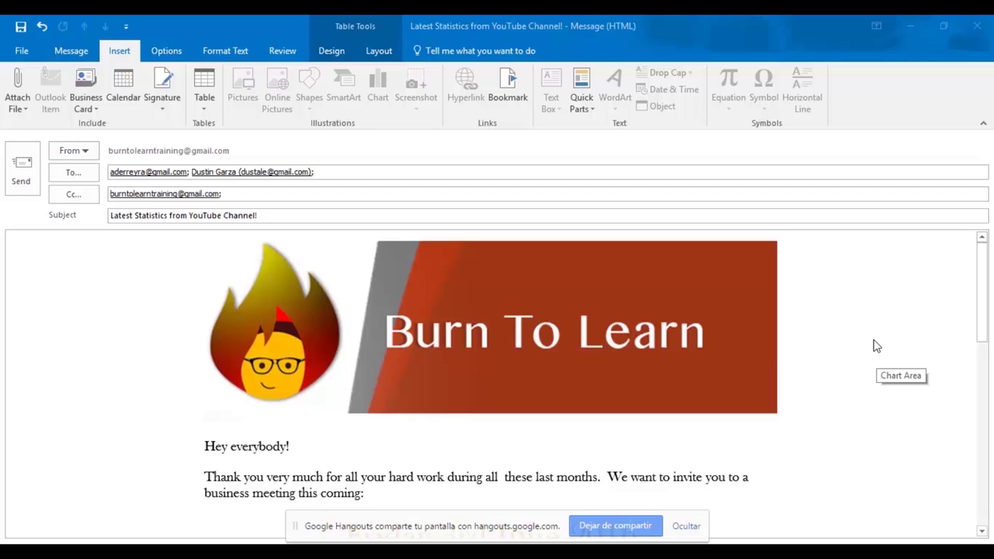
pyautogui.scroll(-15, 876, 345)
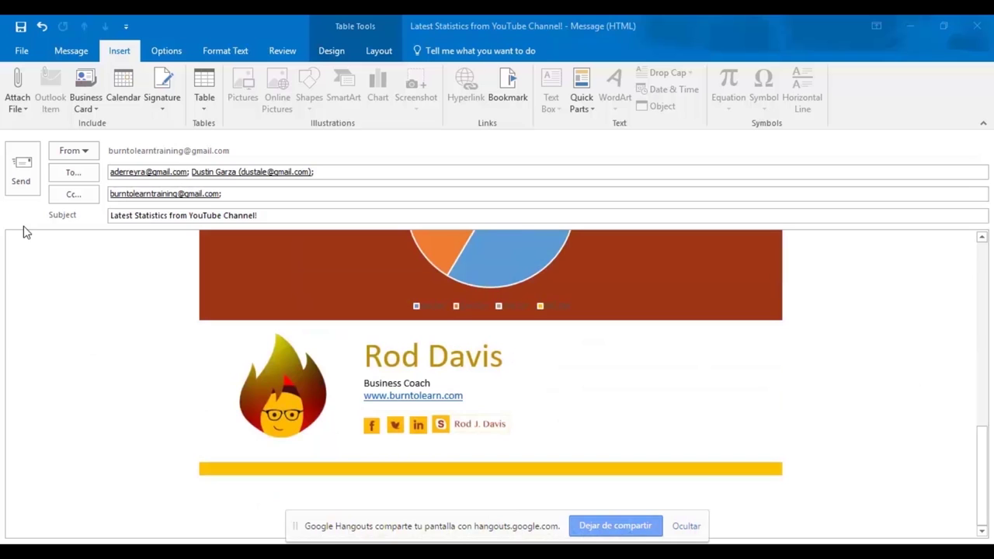
pyautogui.click(23, 181)
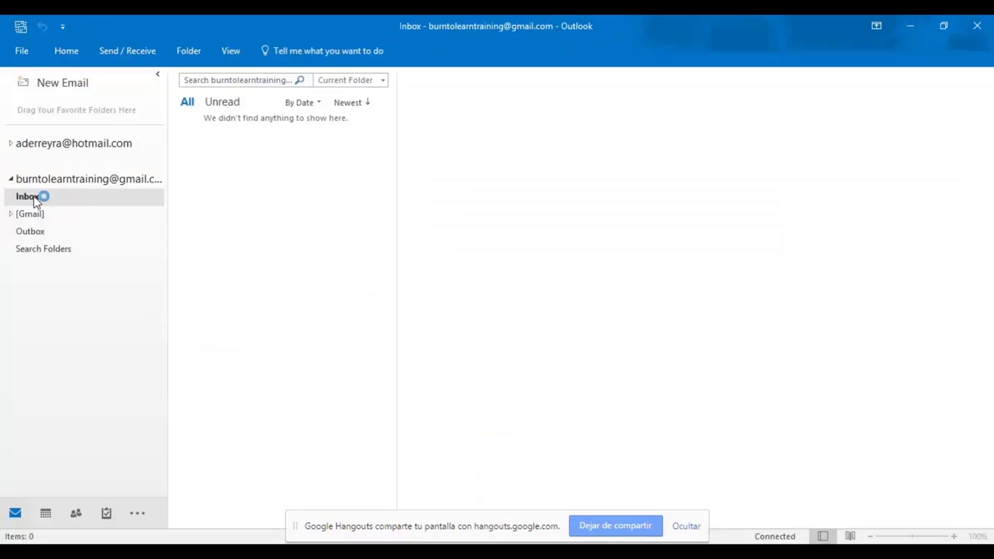
# Step: Open today's received copy of the YouTube statistics message in the Gmail account's Inbox and examine its layout from banner to signature
pyautogui.click(34, 197)
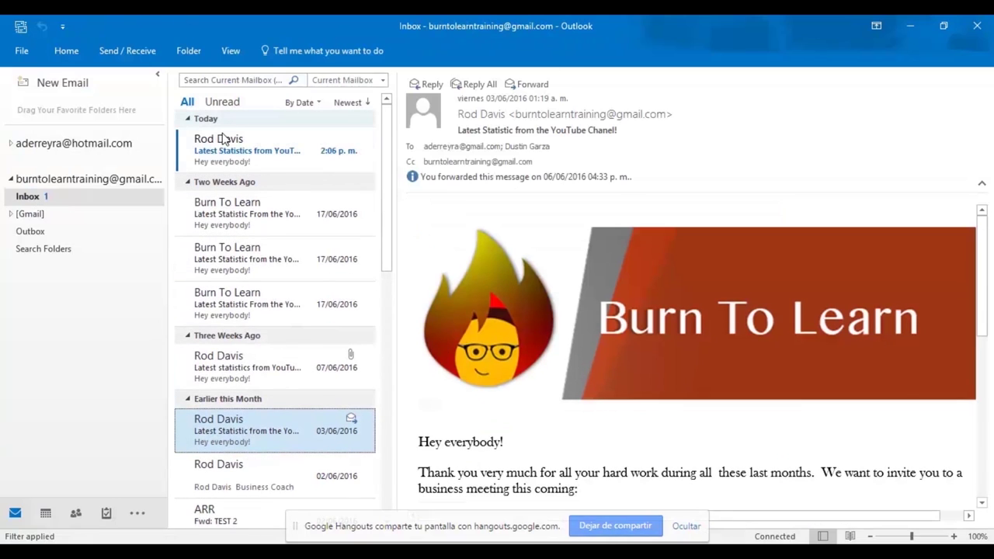
pyautogui.click(237, 148)
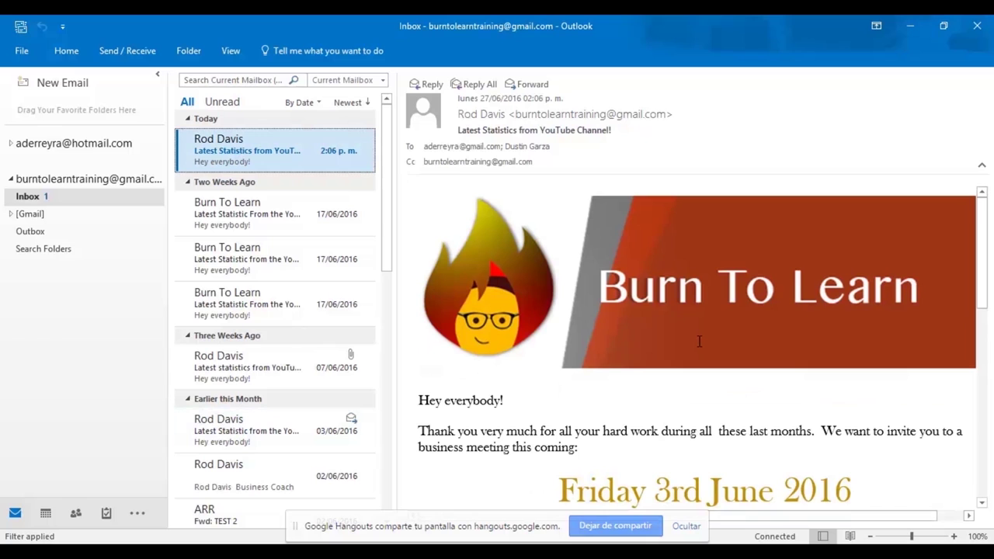
pyautogui.scroll(-1, 699, 342)
pyautogui.scroll(-1, 699, 342)
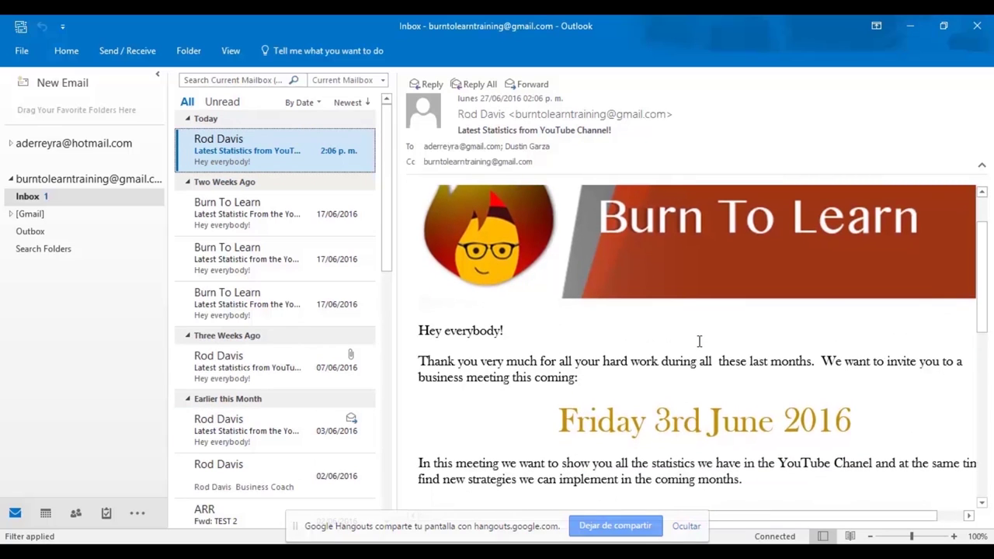
pyautogui.scroll(-2, 698, 342)
pyautogui.scroll(-2, 699, 342)
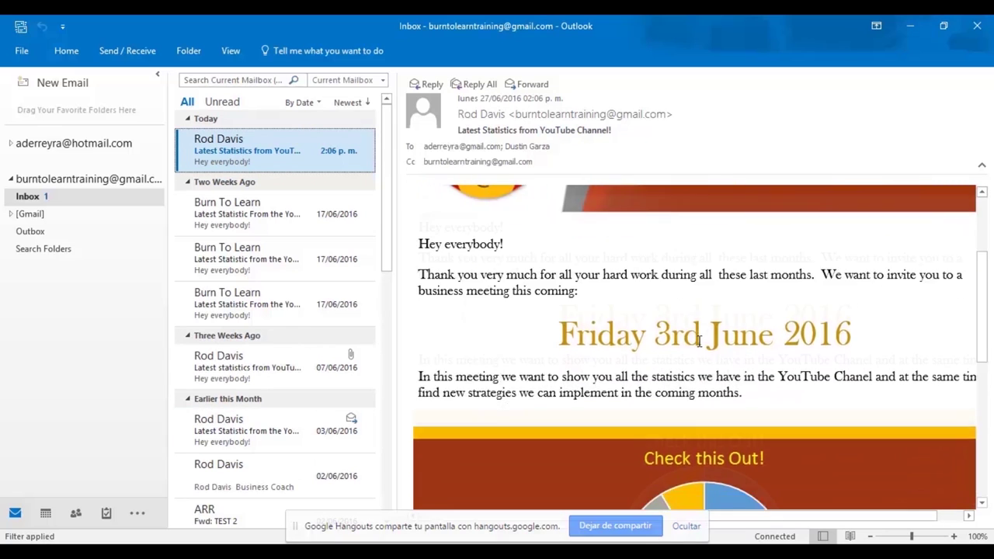
pyautogui.scroll(-3, 699, 341)
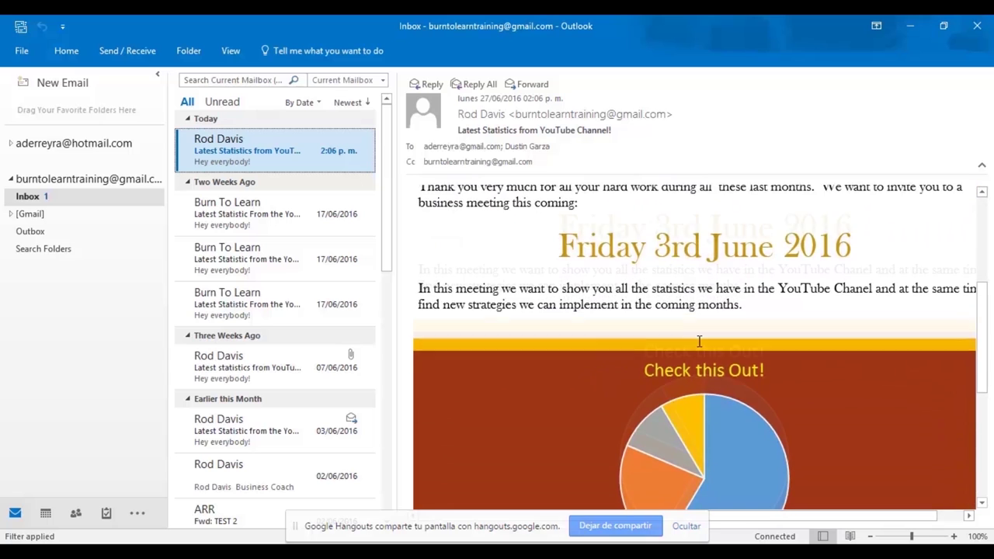
pyautogui.scroll(-3, 699, 342)
pyautogui.scroll(-4, 699, 342)
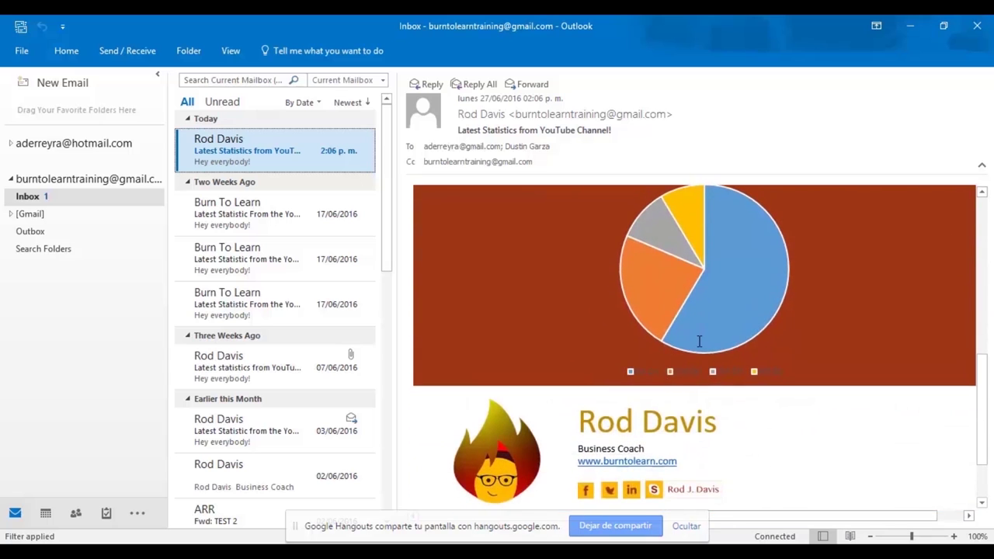